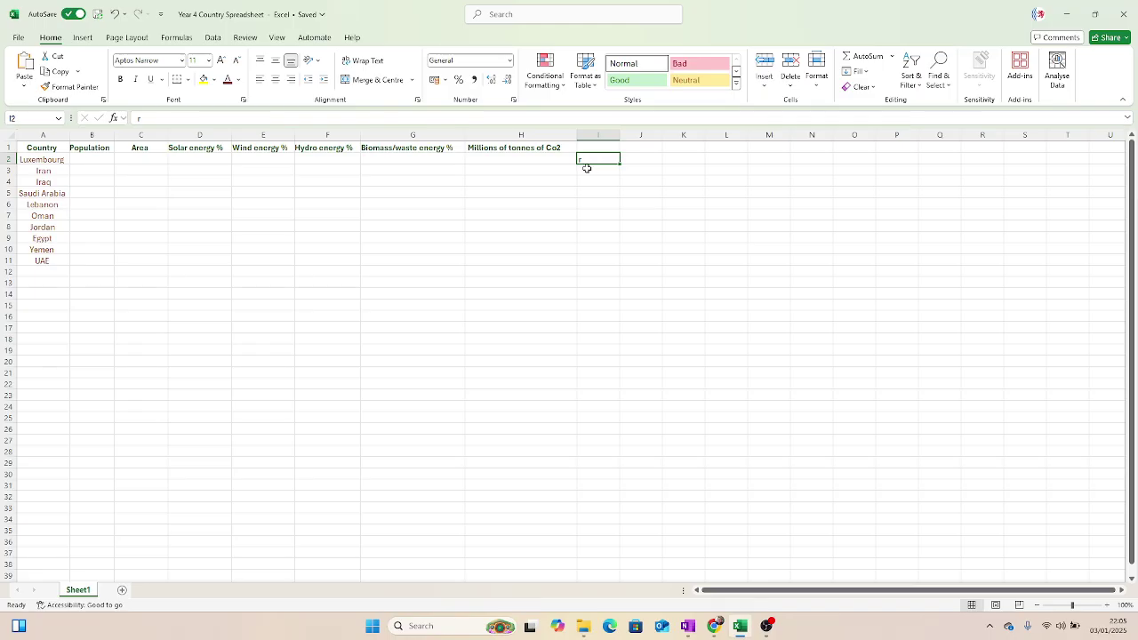
# Clear the stray "r" from cell I2 and switch to The World Factbook page in Chrome.
pyautogui.press('BackSpace')
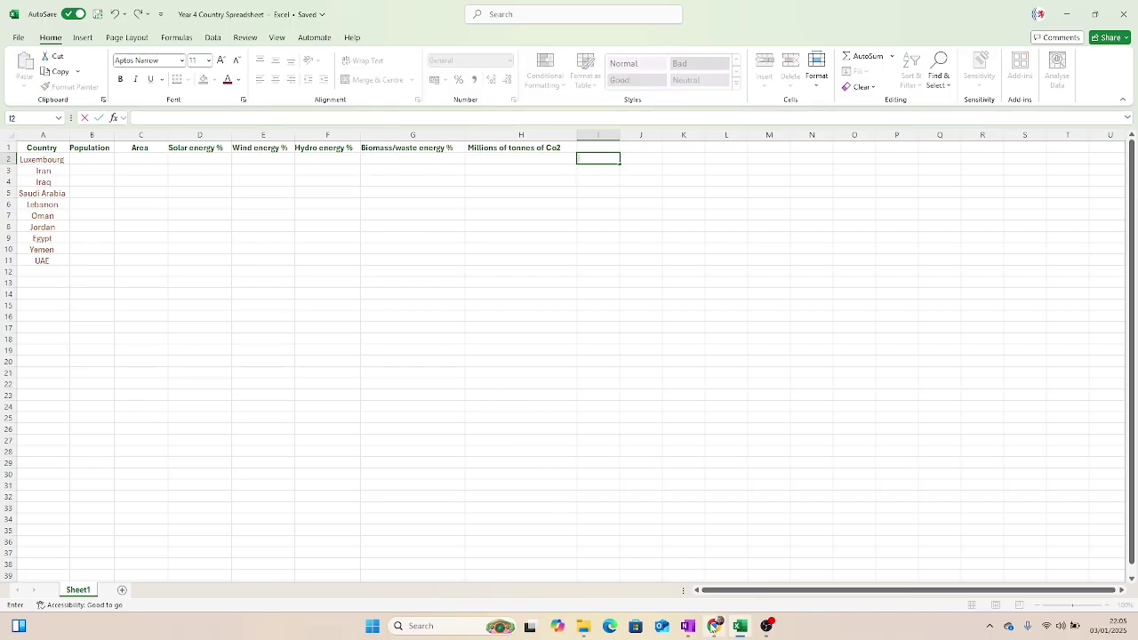
pyautogui.click(713, 626)
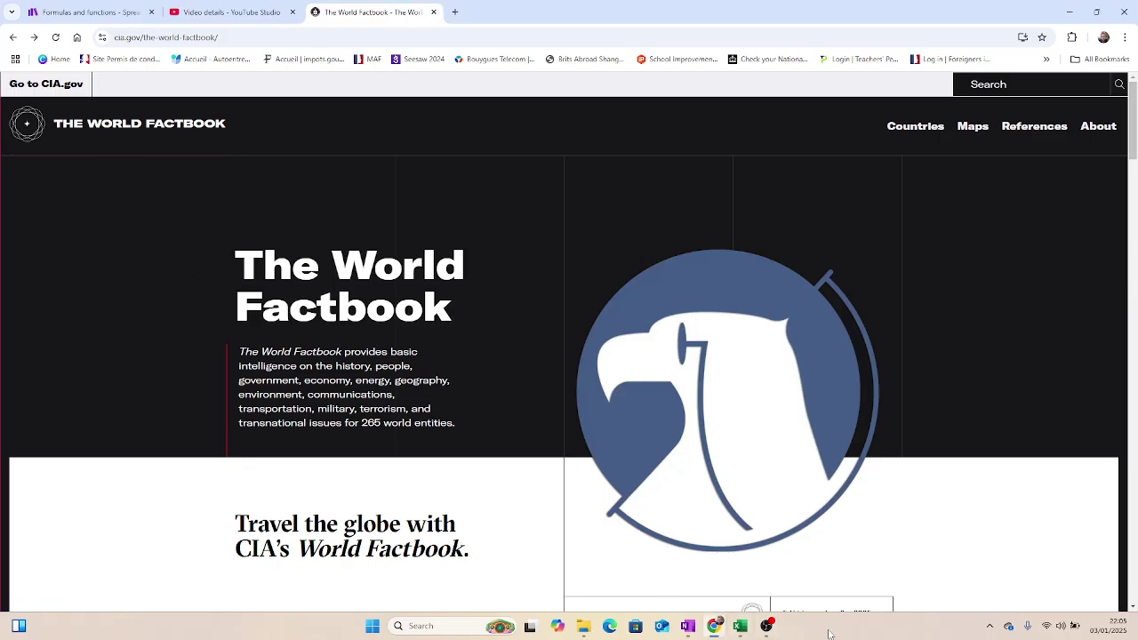
pyautogui.moveTo(719, 633)
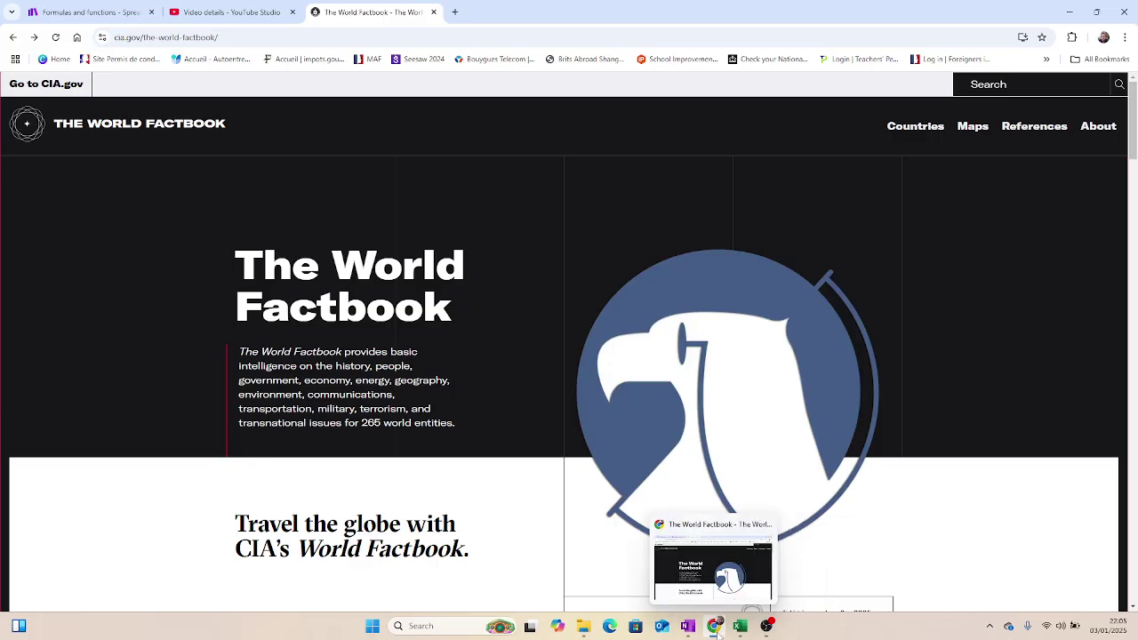
pyautogui.click(718, 632)
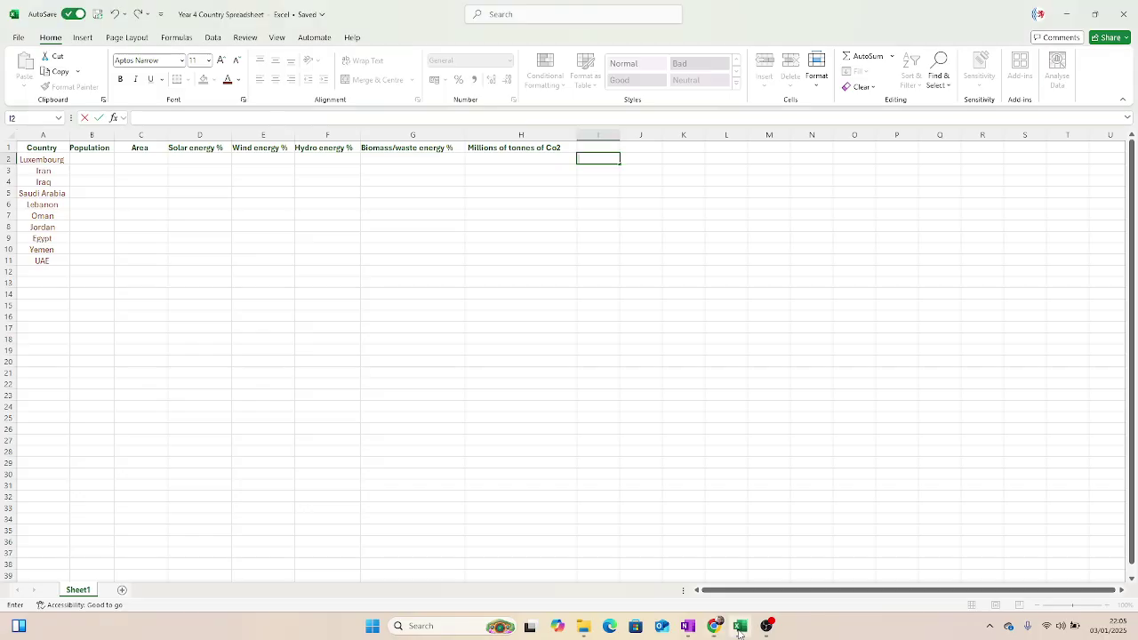
pyautogui.click(720, 633)
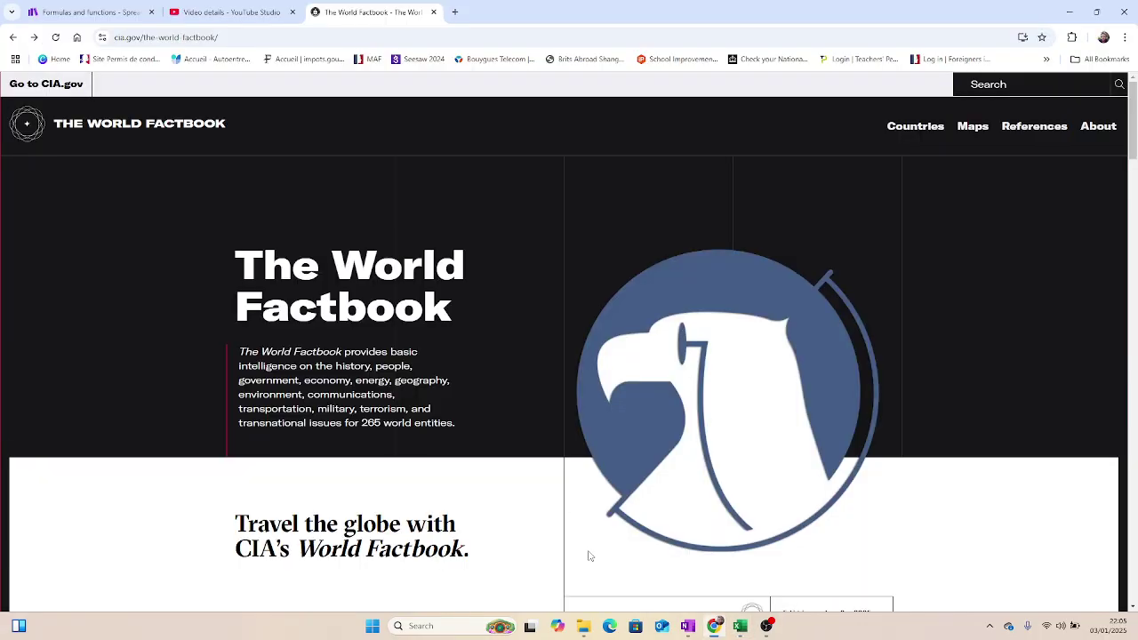
pyautogui.click(738, 628)
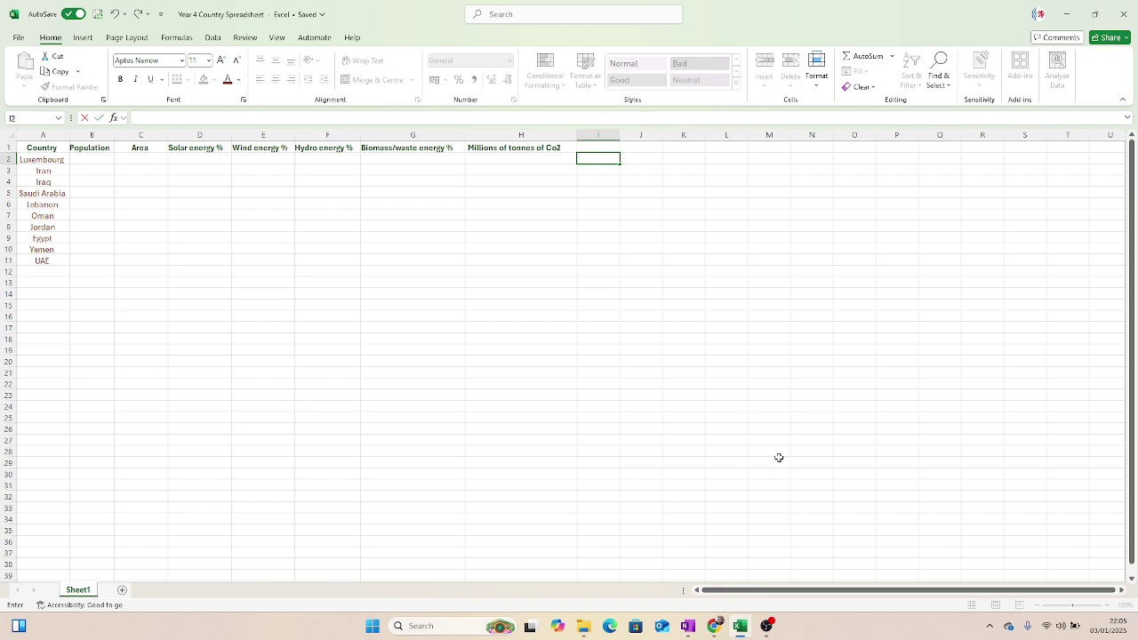
pyautogui.click(716, 626)
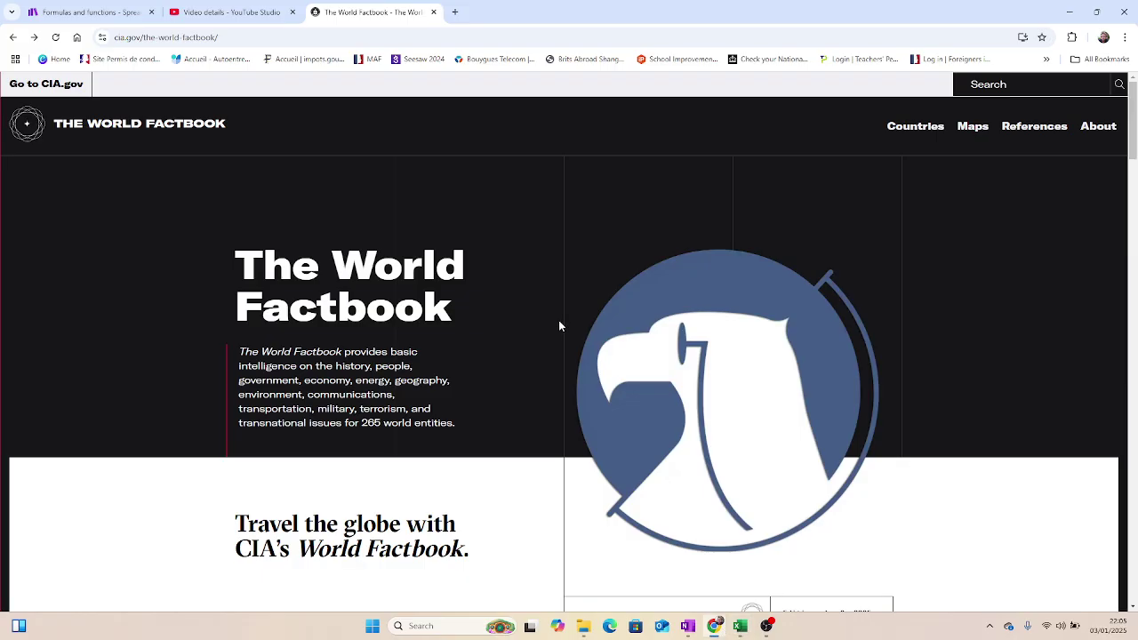
pyautogui.press('super+Left')
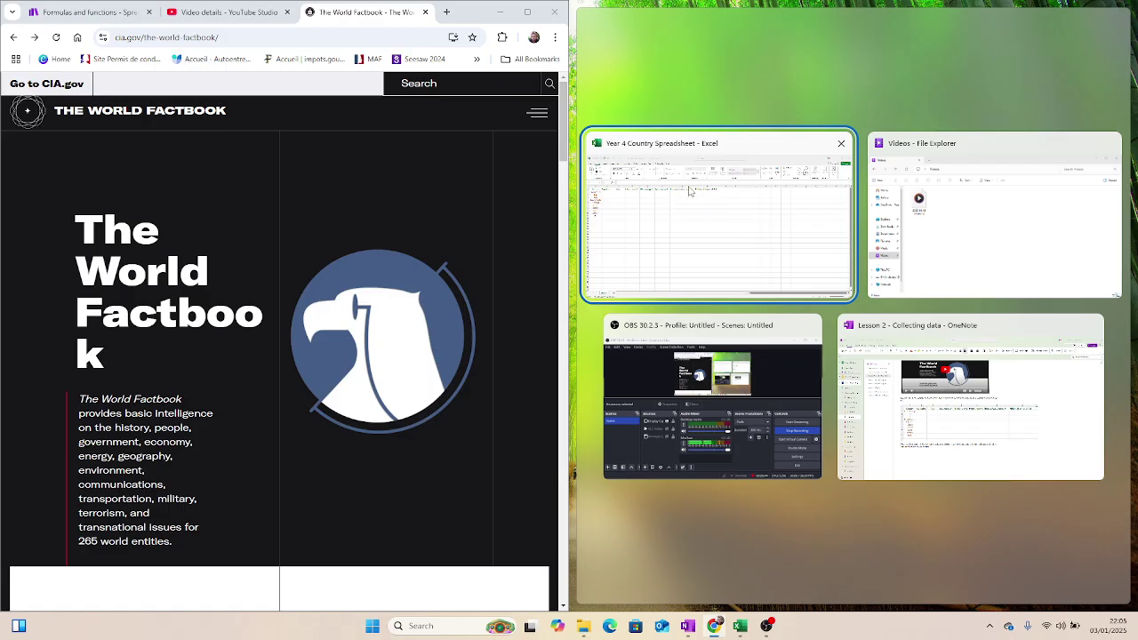
pyautogui.click(676, 214)
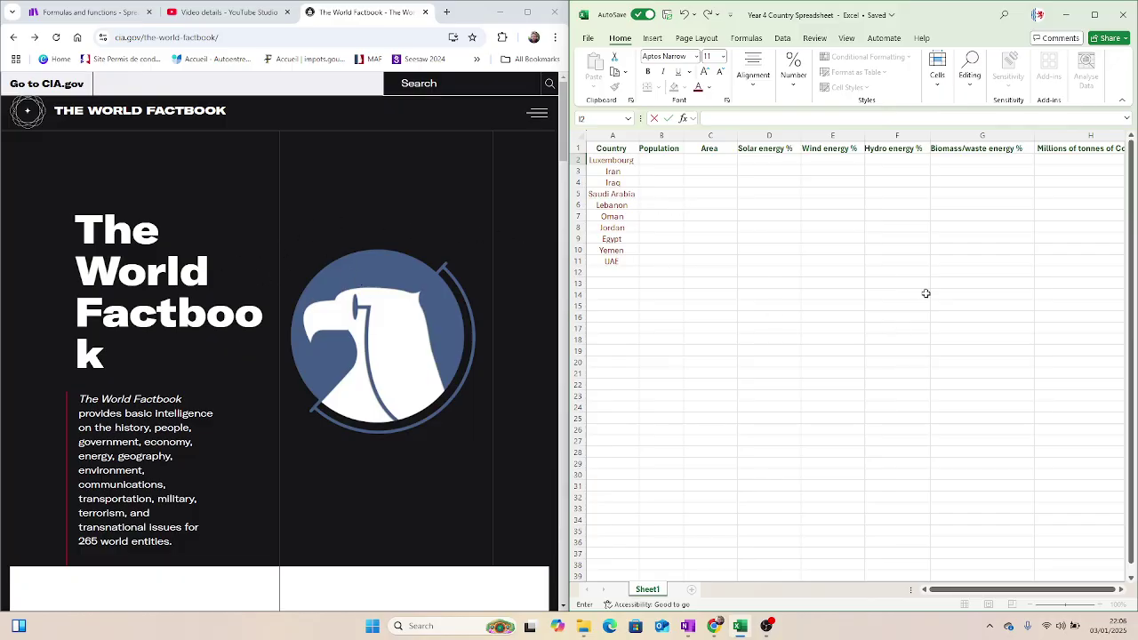
pyautogui.click(1087, 16)
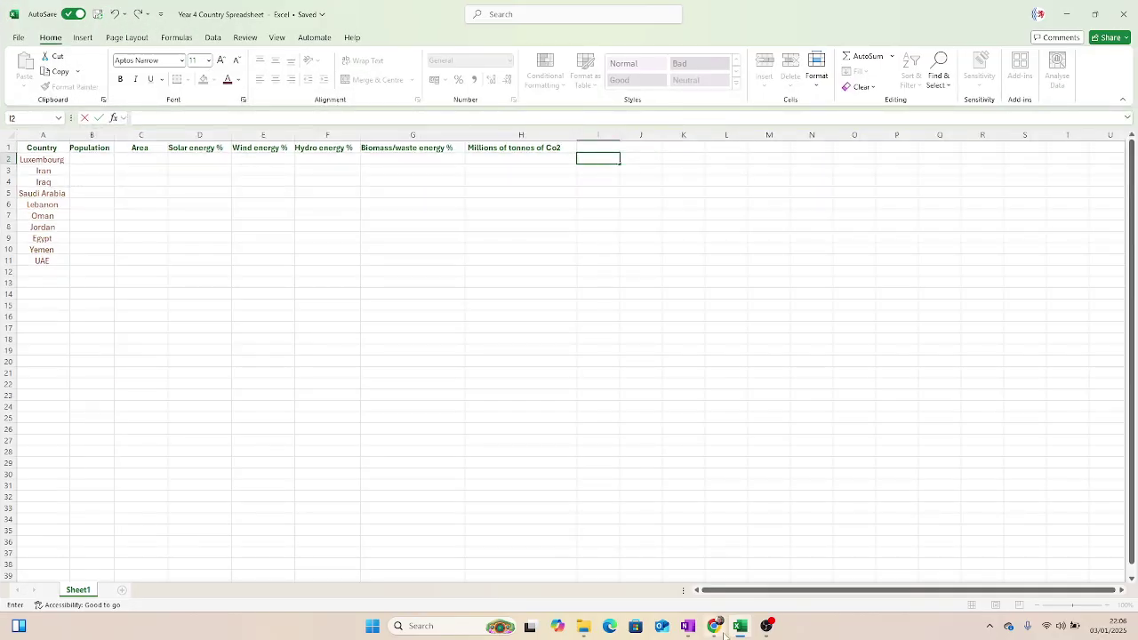
pyautogui.click(714, 626)
pyautogui.click(528, 12)
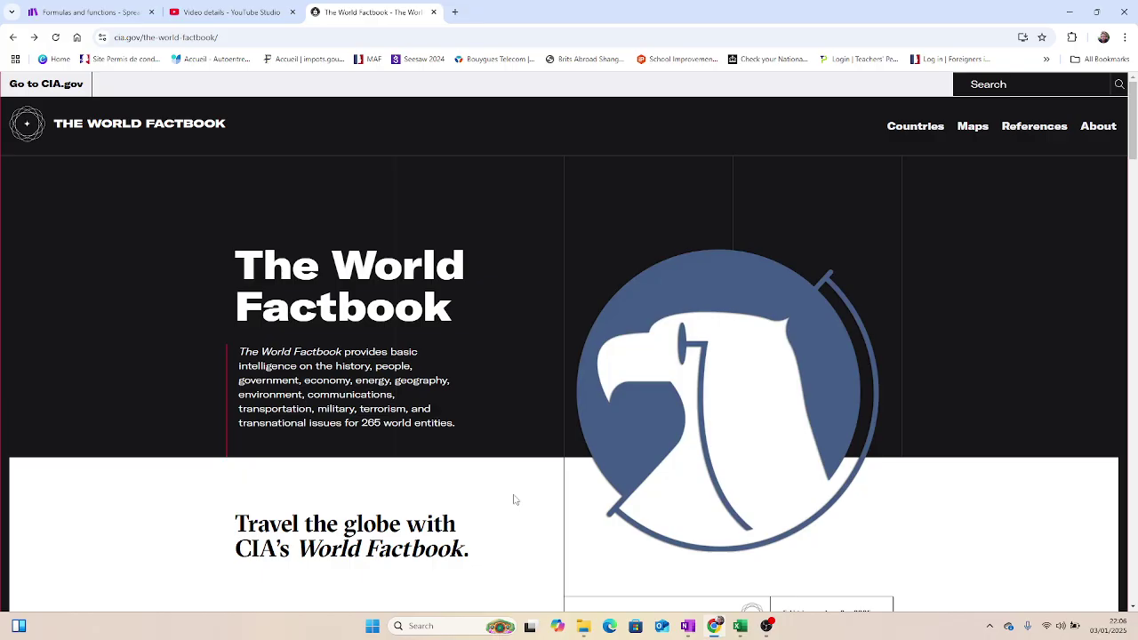
# Arrange the World Factbook window and the Year 4 Country Spreadsheet side by side, then select the Luxembourg cell A2.
pyautogui.press('super+Left')
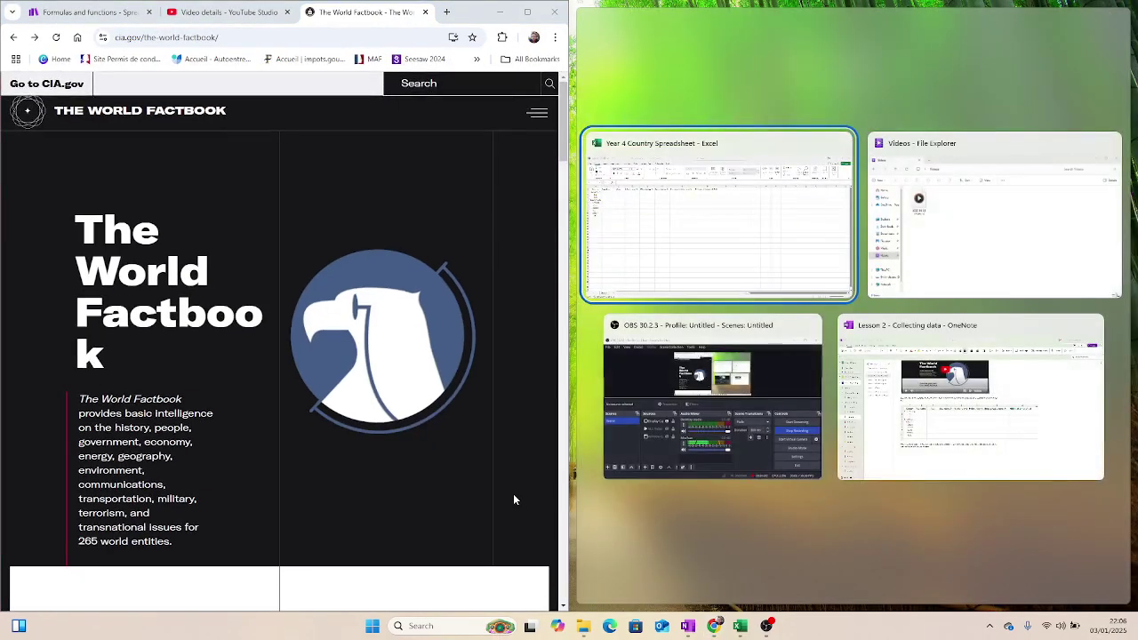
pyautogui.click(685, 203)
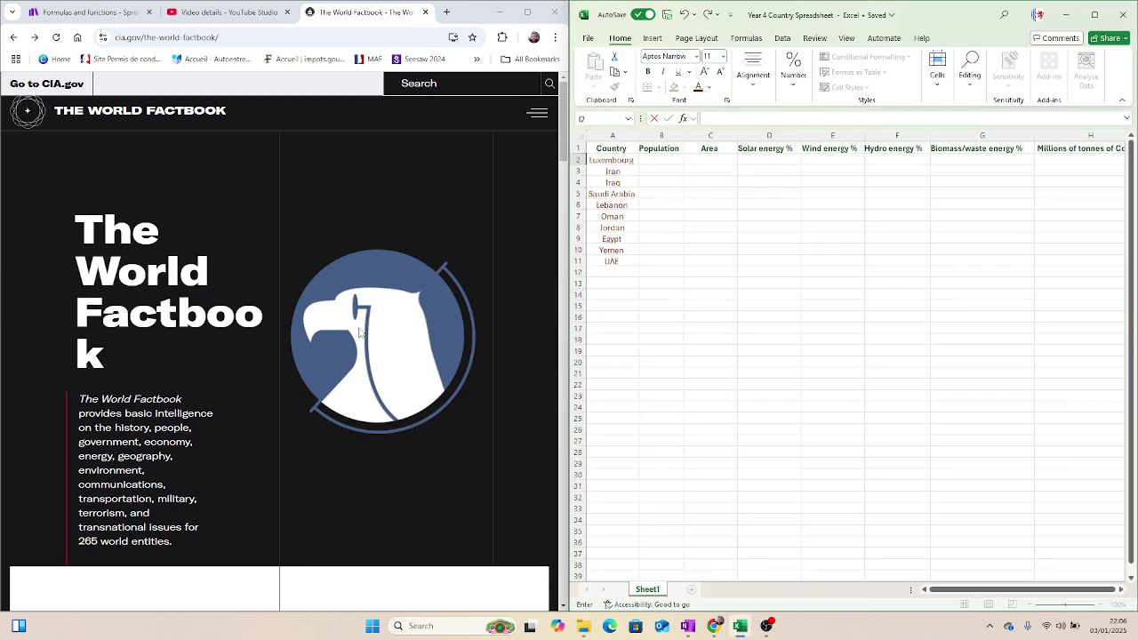
pyautogui.click(622, 160)
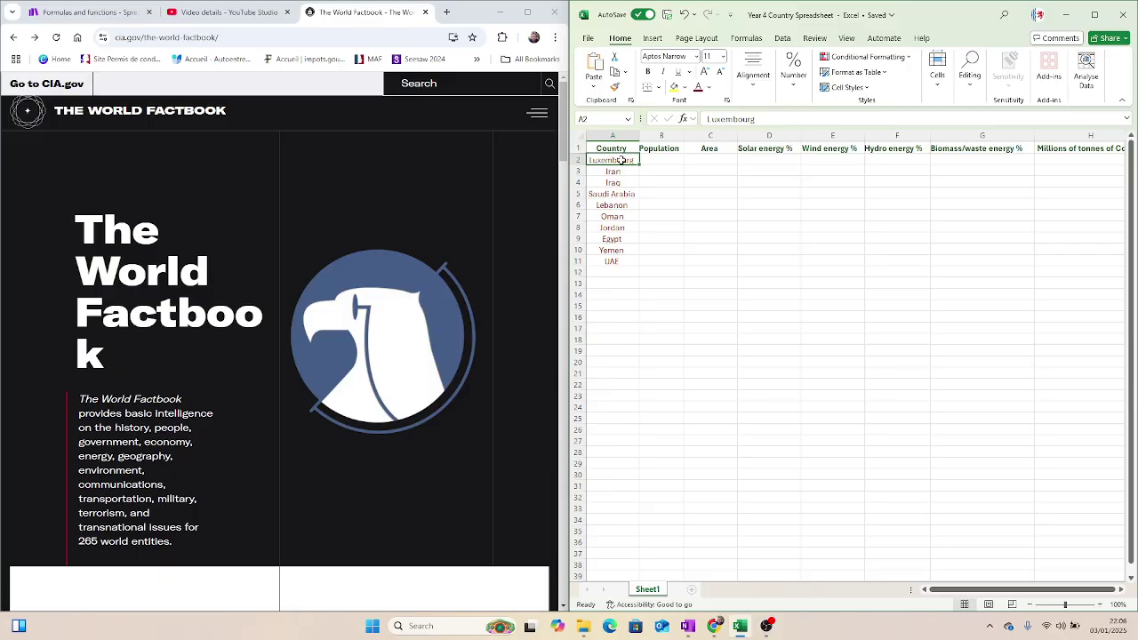
# Open the full World Factbook country list, filter it by L and open the Luxembourg page.
pyautogui.scroll(-1, 485, 310)
pyautogui.scroll(-15, 485, 311)
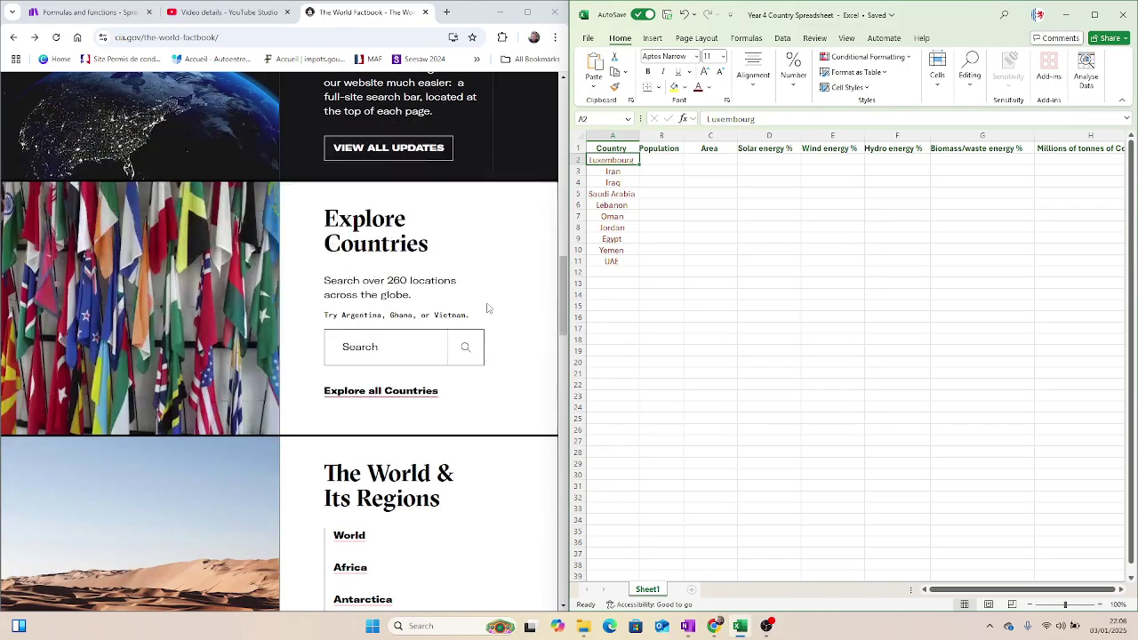
pyautogui.click(391, 391)
pyautogui.scroll(-3, 395, 393)
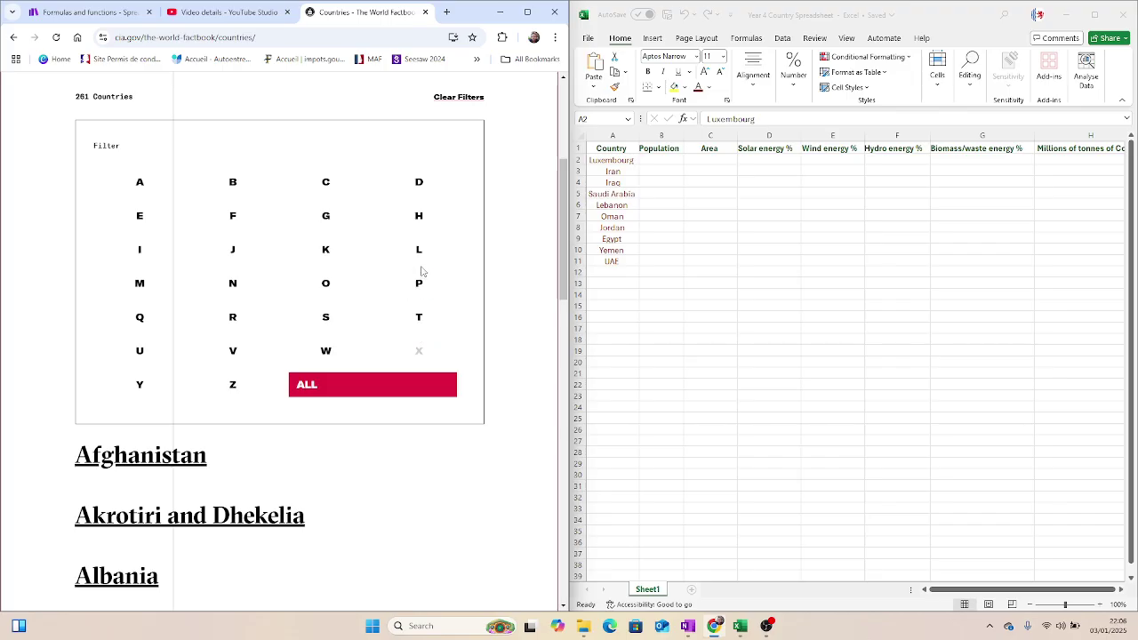
pyautogui.click(420, 253)
pyautogui.scroll(-5, 437, 310)
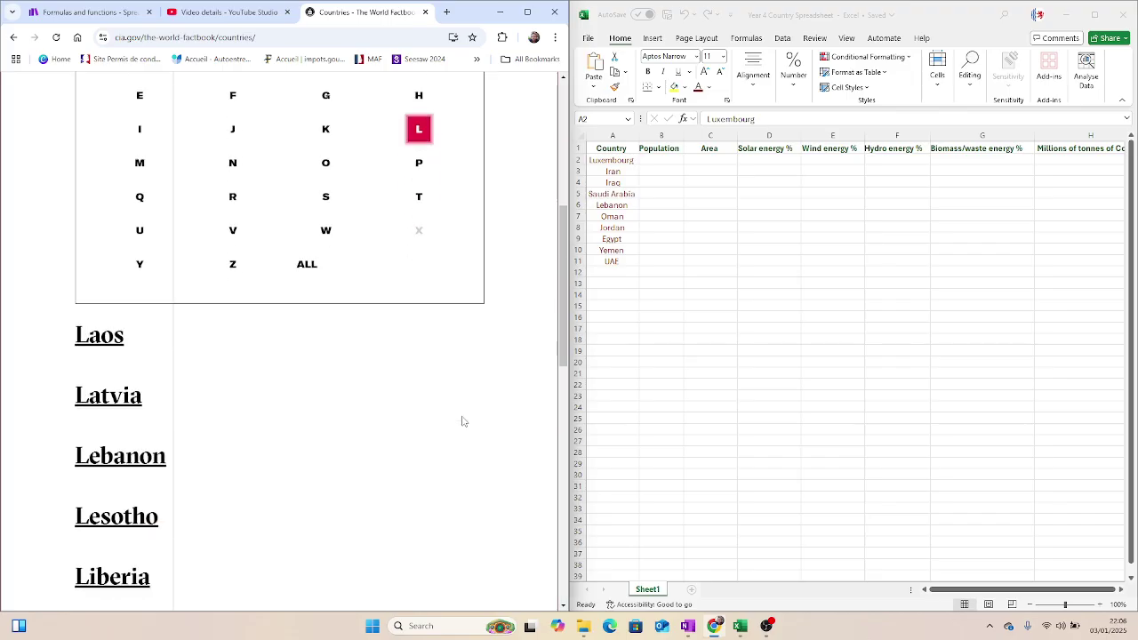
pyautogui.click(185, 453)
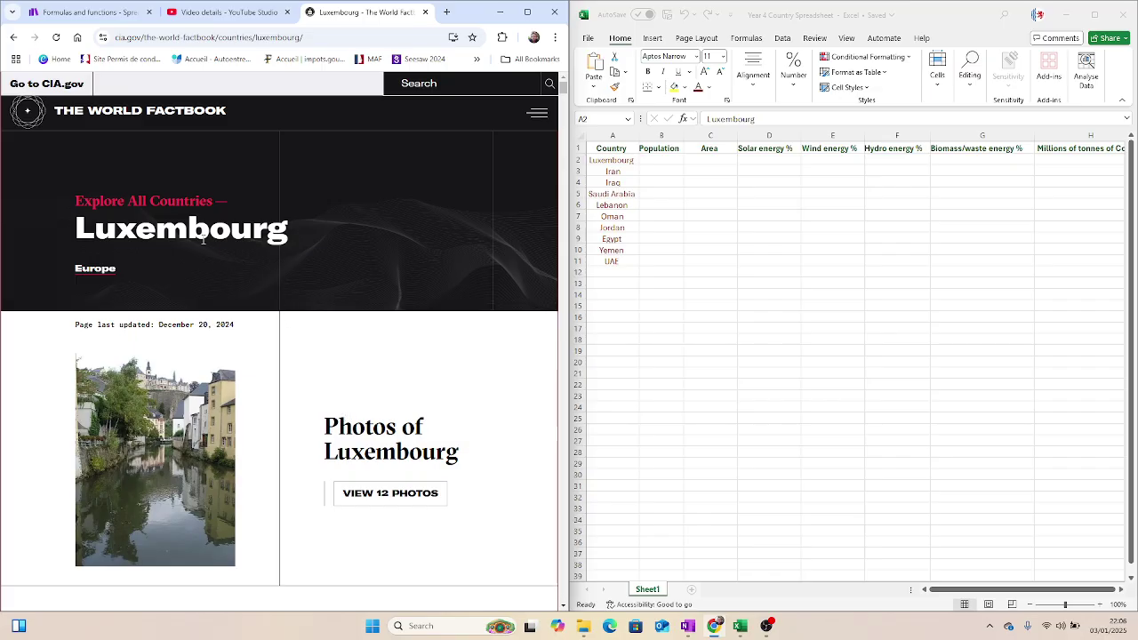
# Return to the list of all countries, filter by L again and reopen the Luxembourg page.
pyautogui.click(175, 209)
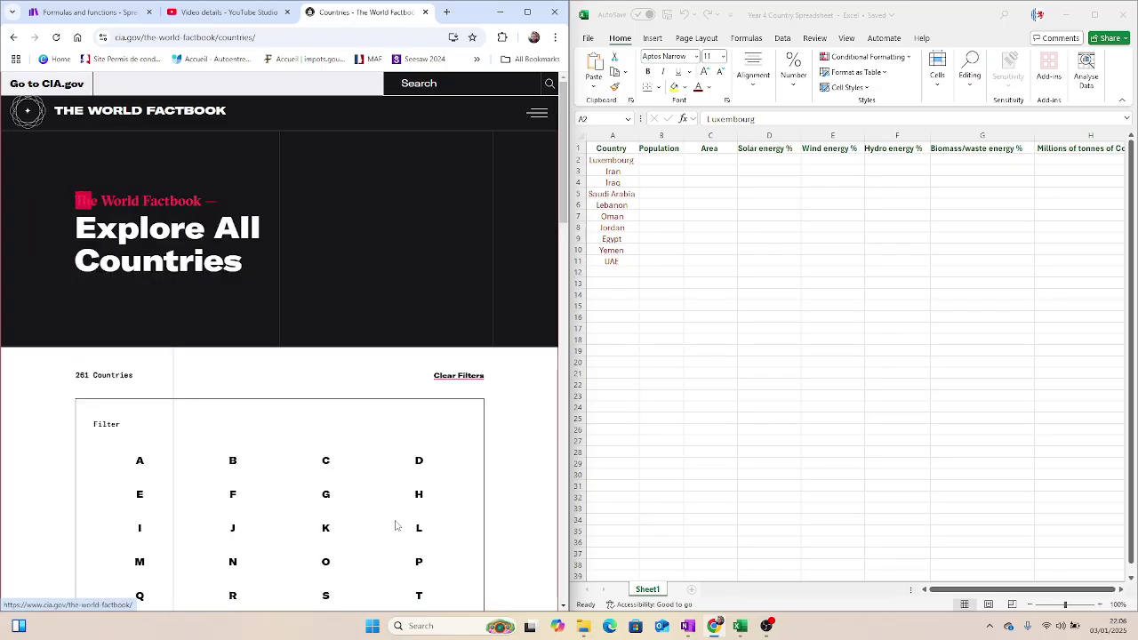
pyautogui.scroll(-1, 394, 521)
pyautogui.click(420, 409)
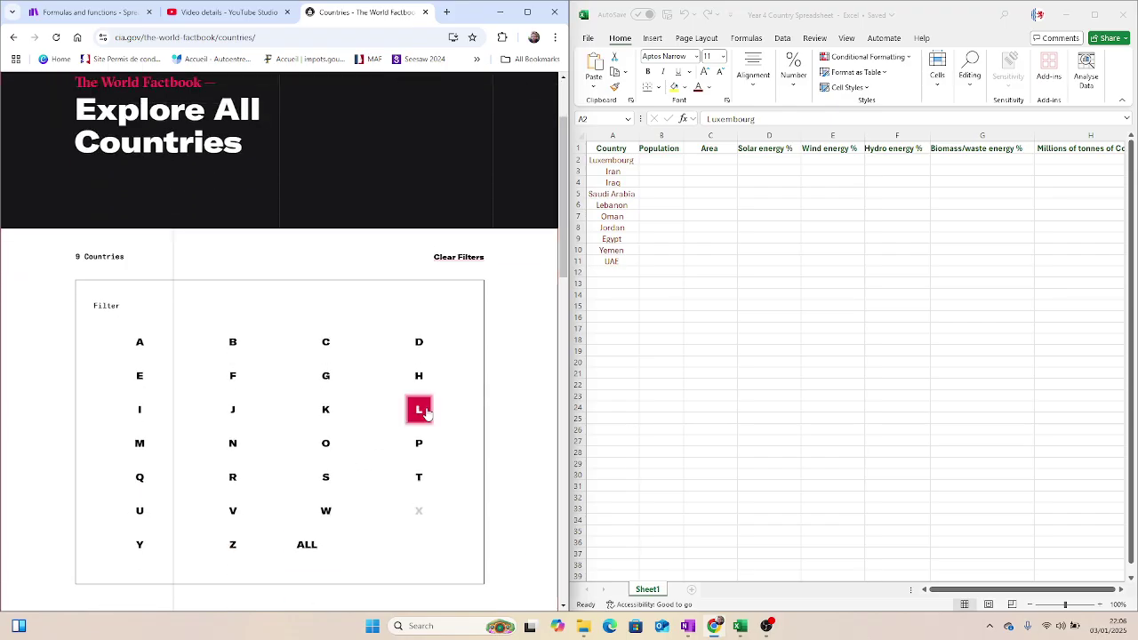
pyautogui.scroll(-5, 401, 476)
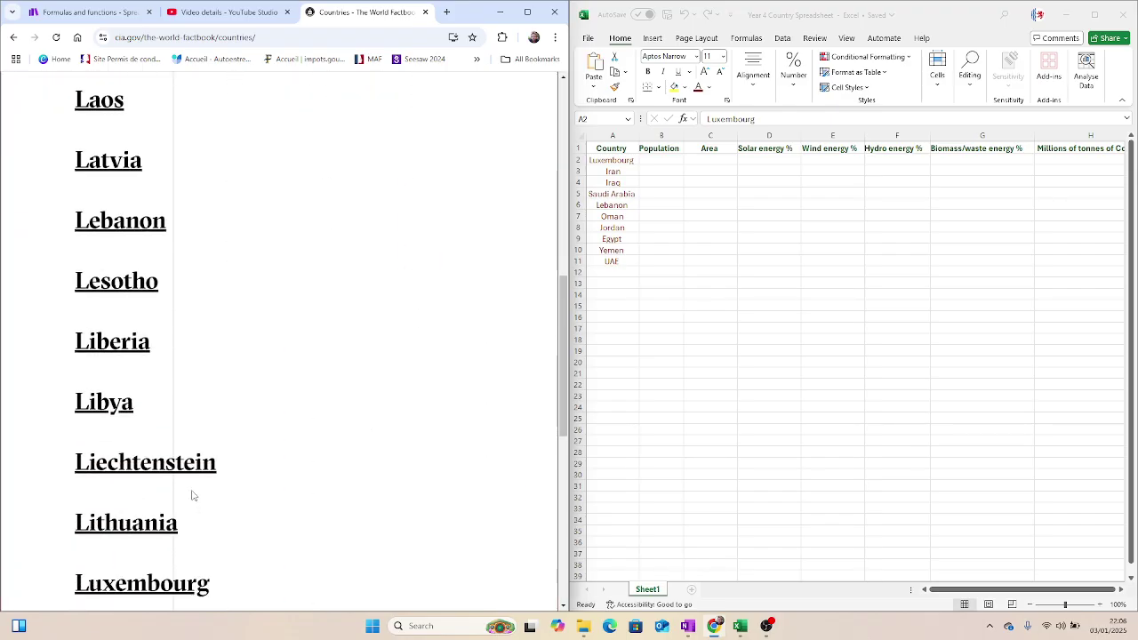
pyautogui.click(131, 587)
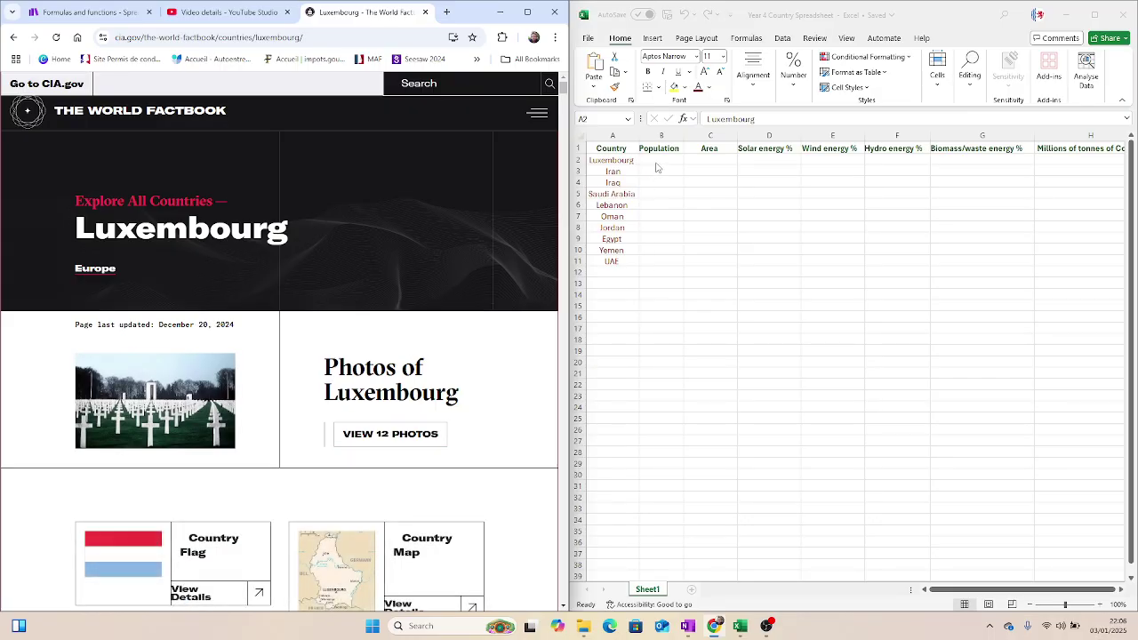
# Find the total population in the People and Society section of the Luxembourg page and copy it.
pyautogui.scroll(-6, 389, 507)
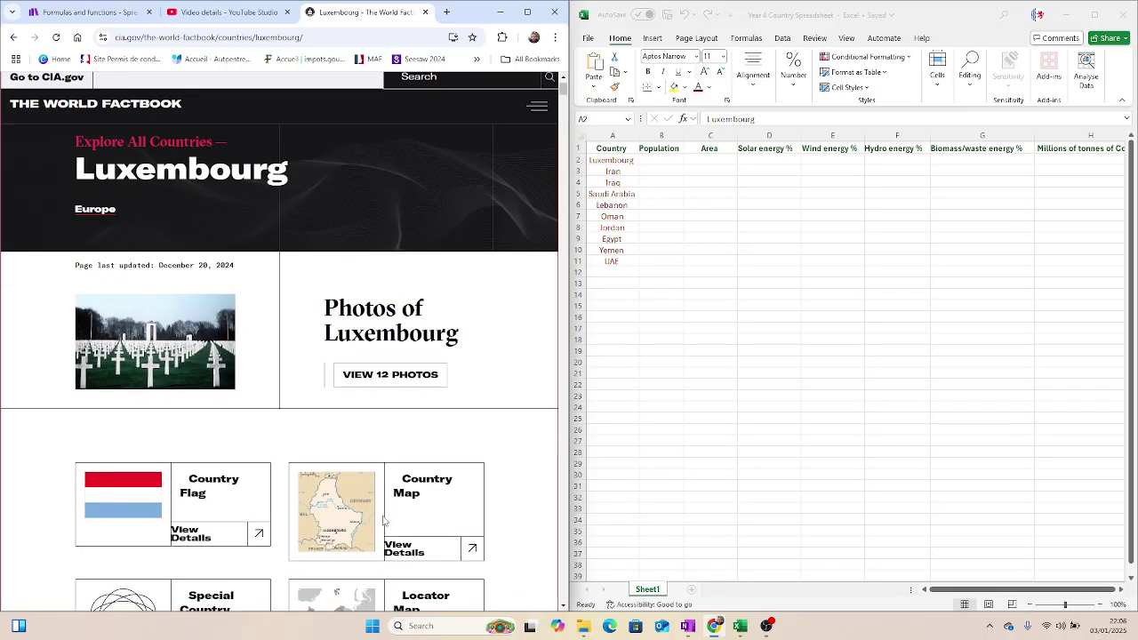
pyautogui.scroll(3, 388, 507)
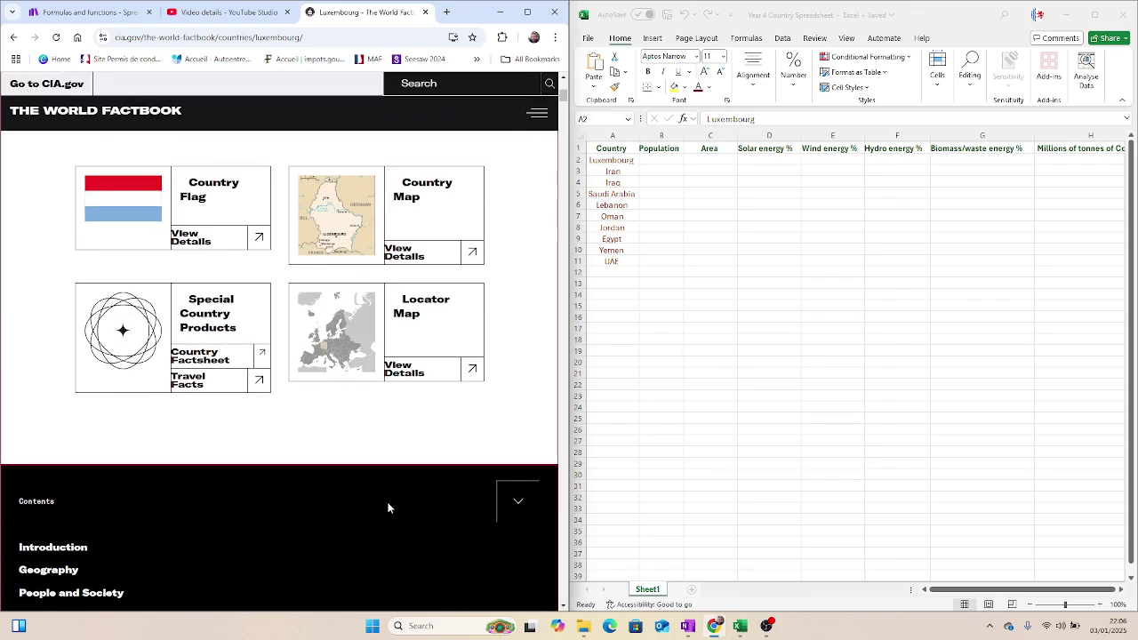
pyautogui.scroll(-4, 422, 500)
pyautogui.scroll(-7, 423, 496)
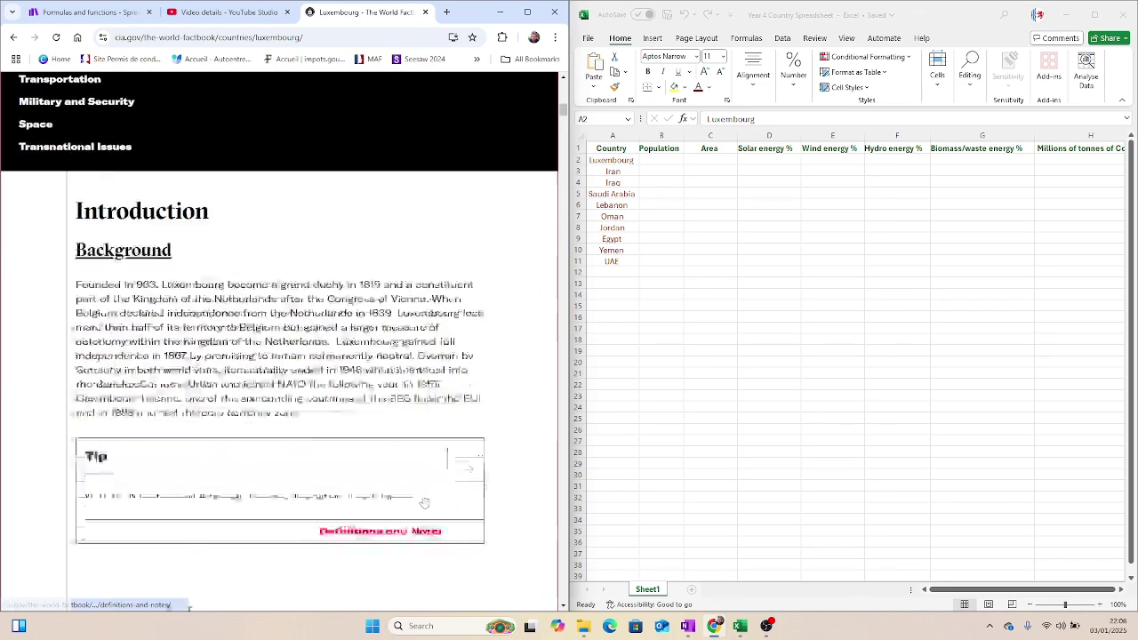
pyautogui.scroll(-12, 426, 497)
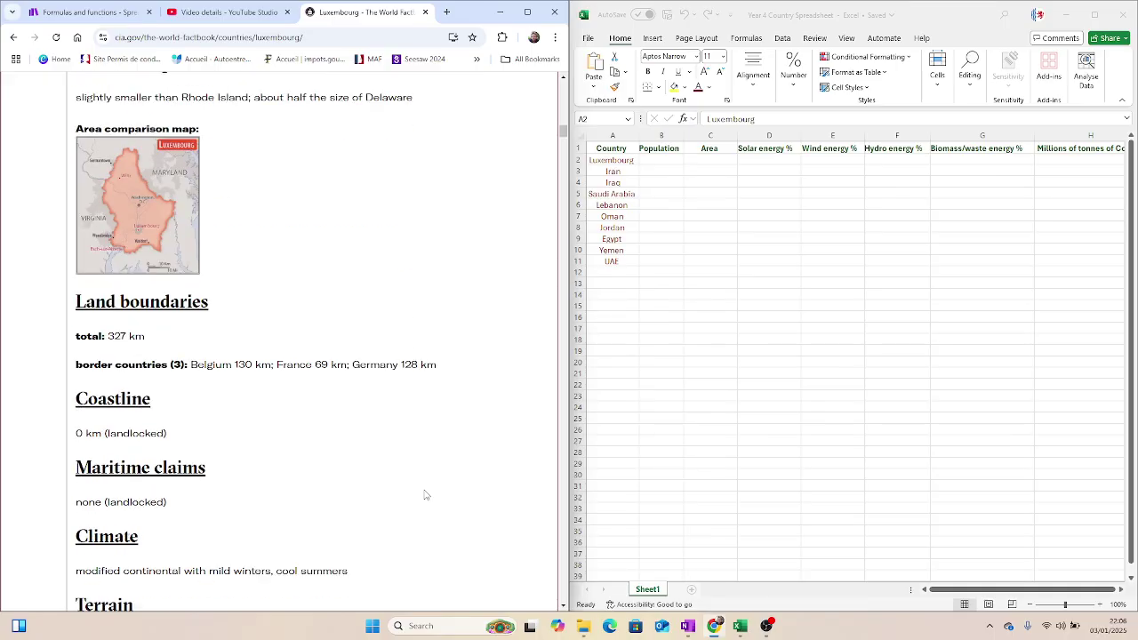
pyautogui.scroll(-8, 426, 495)
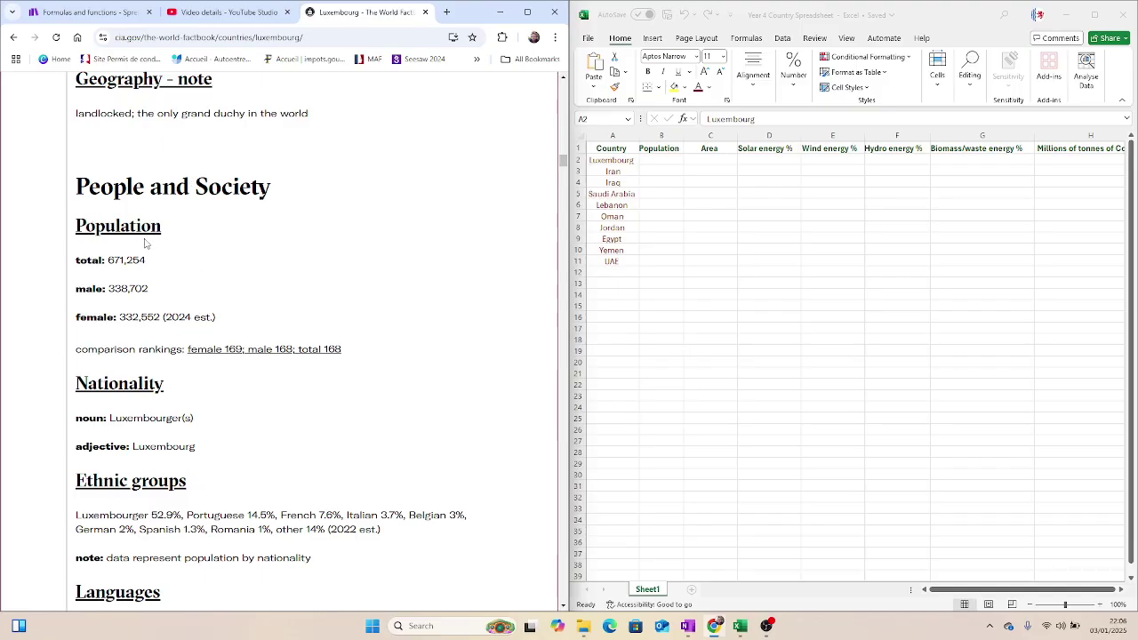
pyautogui.moveTo(143, 259); pyautogui.dragTo(108, 260)
pyautogui.hotkey('ctrl', 'c')
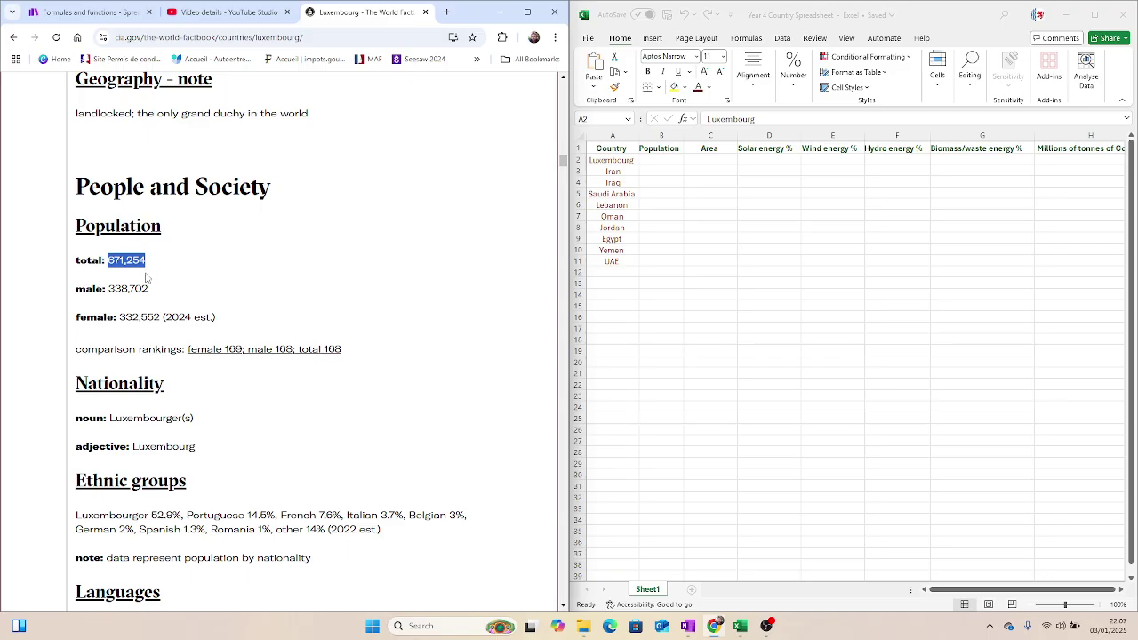
# Paste the copied population into cell B2 with its source formatting and set its font size to 11.
pyautogui.click(669, 160)
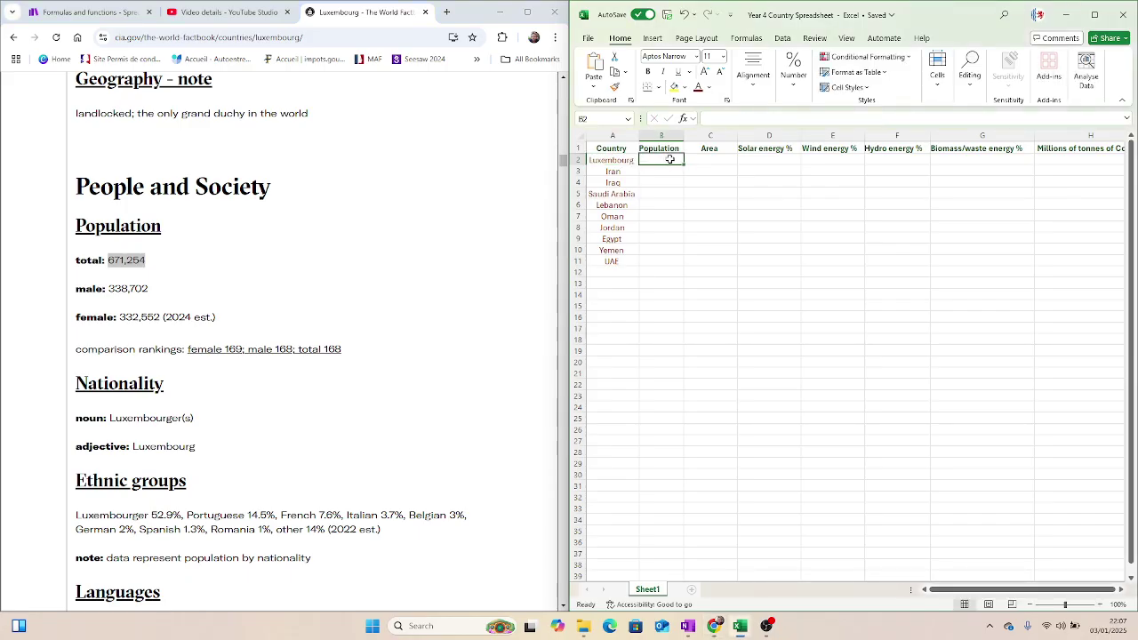
pyautogui.hotkey('ctrl', 'v')
pyautogui.click(674, 192)
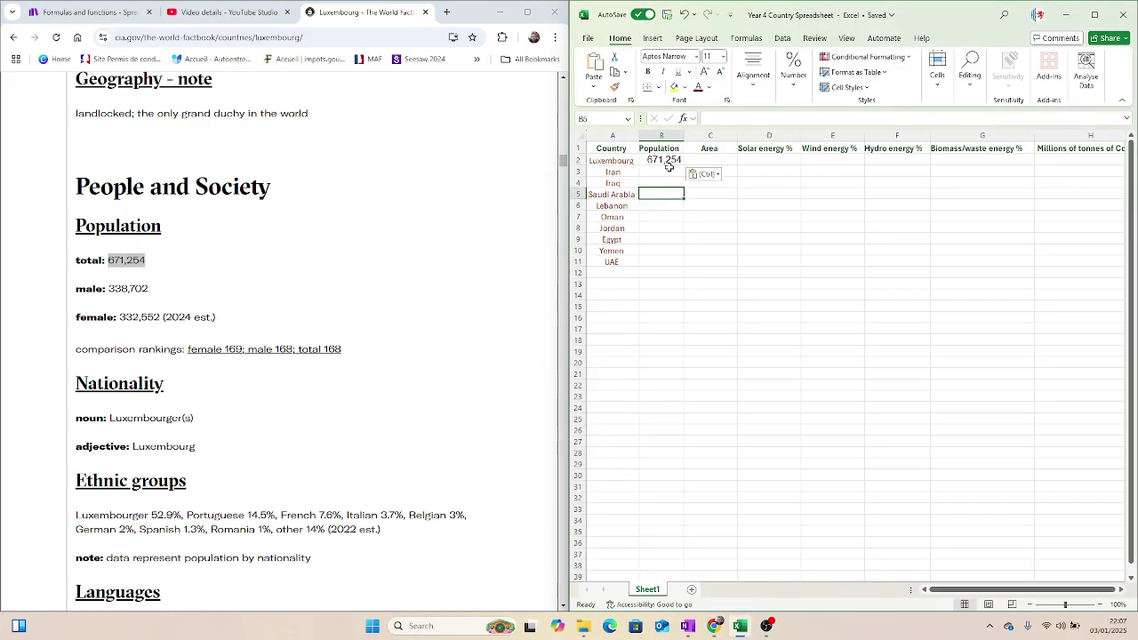
pyautogui.click(670, 160)
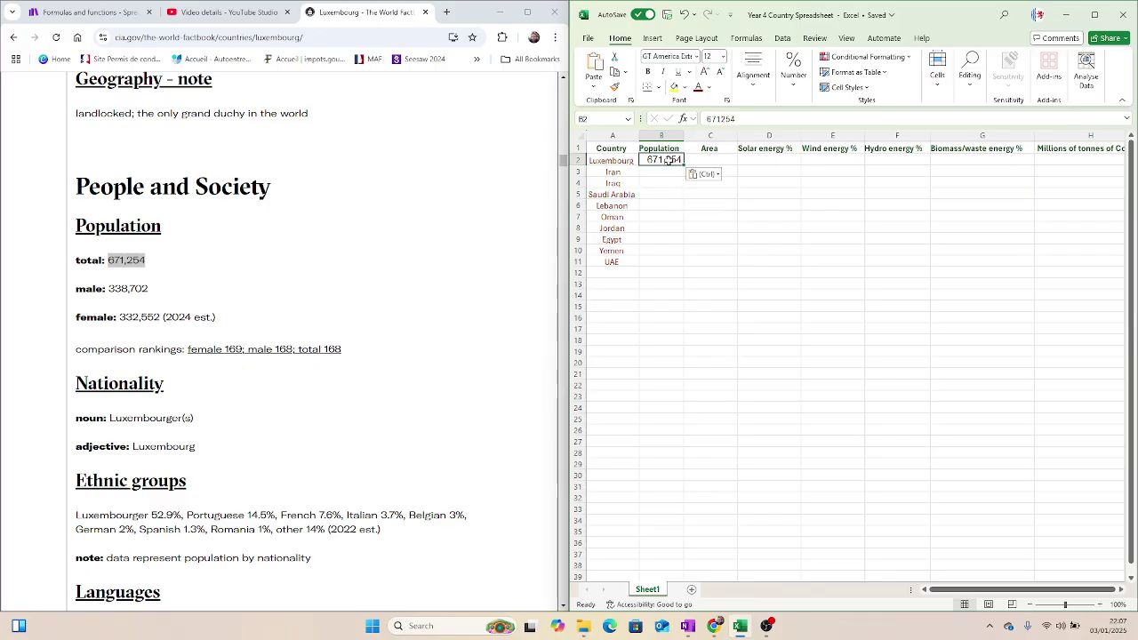
pyautogui.click(720, 72)
pyautogui.click(707, 73)
pyautogui.click(720, 73)
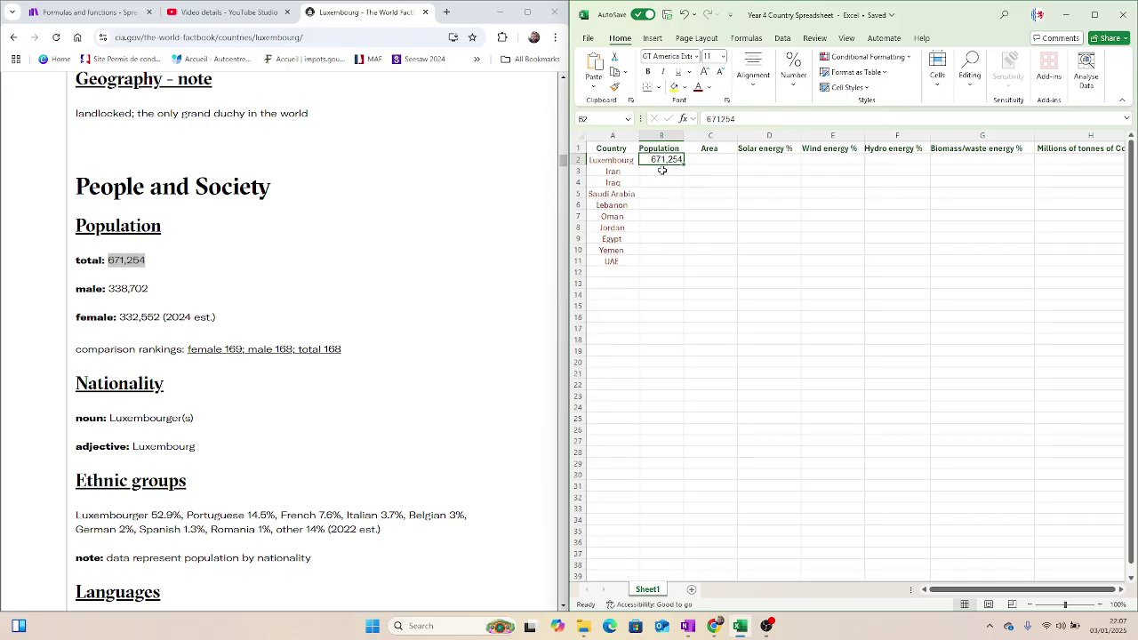
# Undo the font size changes and the pasted population in cell B2.
pyautogui.hotkey('ctrl', 'z')
pyautogui.hotkey('ctrl', 'z')
pyautogui.hotkey('ctrl', 'z')
pyautogui.hotkey('ctrl', 'z')
# Paste the copied population 671,254 into Luxembourg's Population cell B2, matching the destination formatting.
pyautogui.rightClick(670, 164)
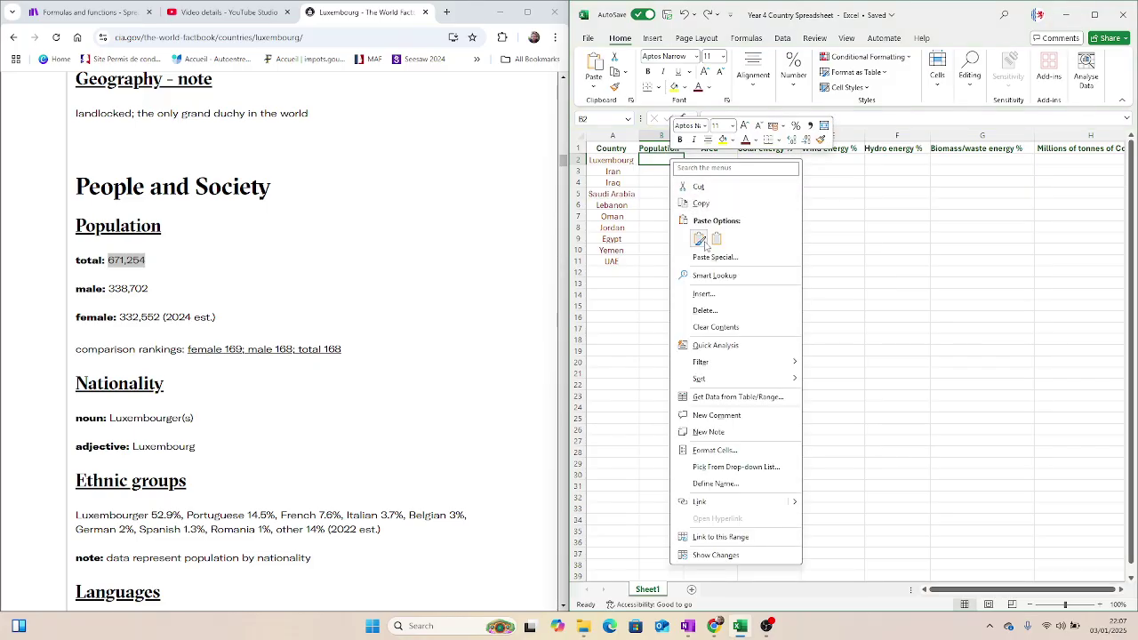
pyautogui.click(715, 242)
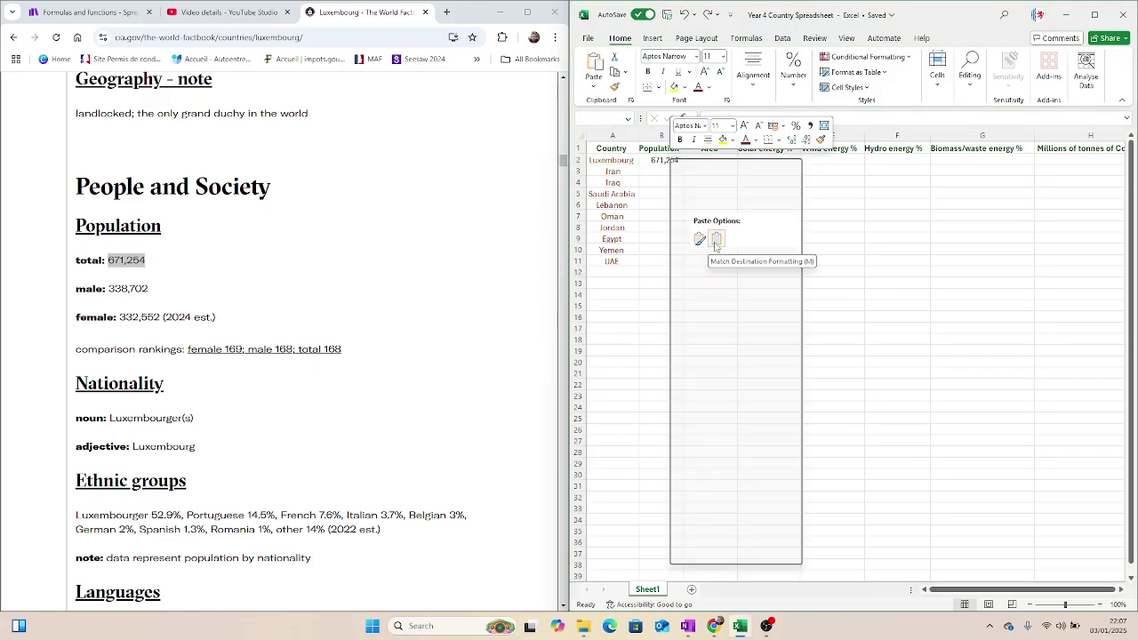
pyautogui.click(720, 206)
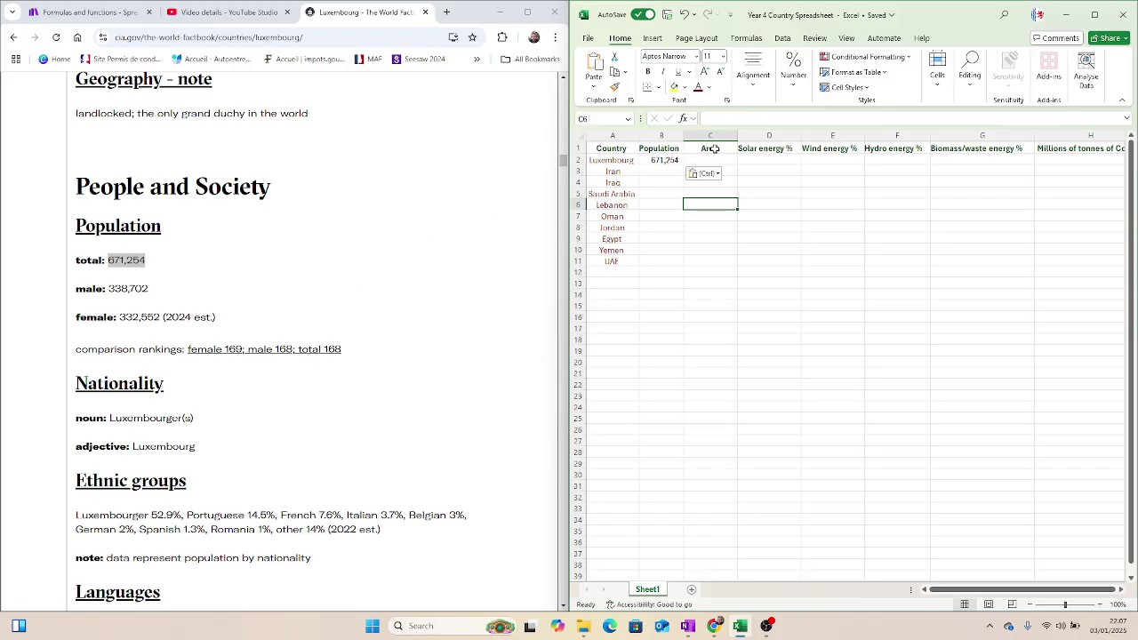
# Find the total area in the Geography section of the Luxembourg page and copy the figure 2,586.
pyautogui.scroll(5, 422, 326)
pyautogui.scroll(10, 422, 326)
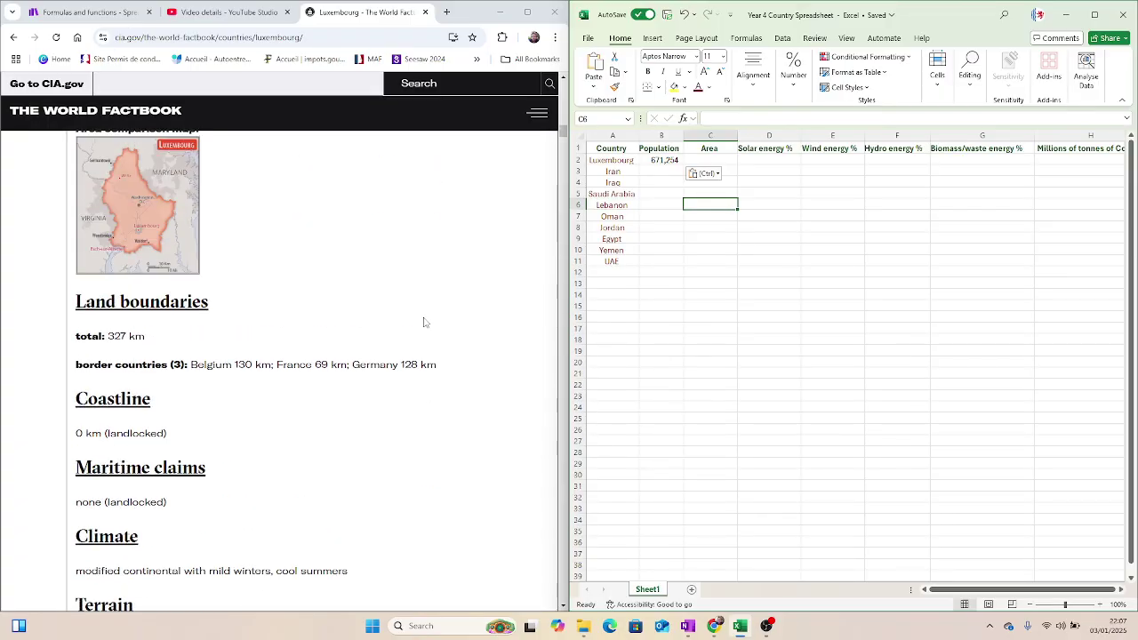
pyautogui.scroll(1, 424, 323)
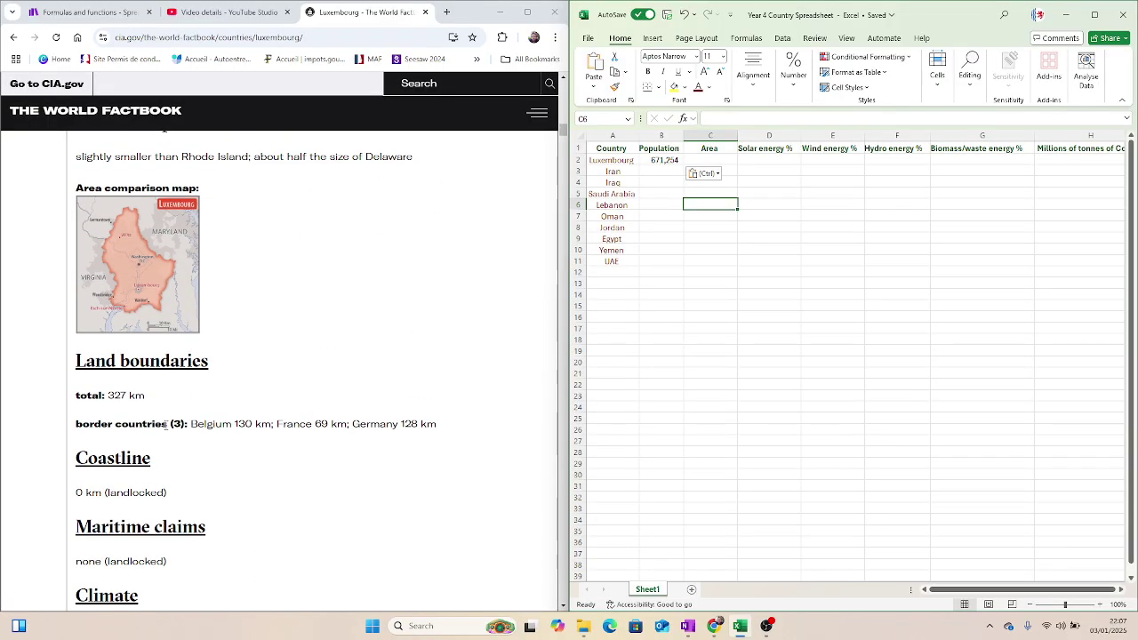
pyautogui.scroll(4, 176, 406)
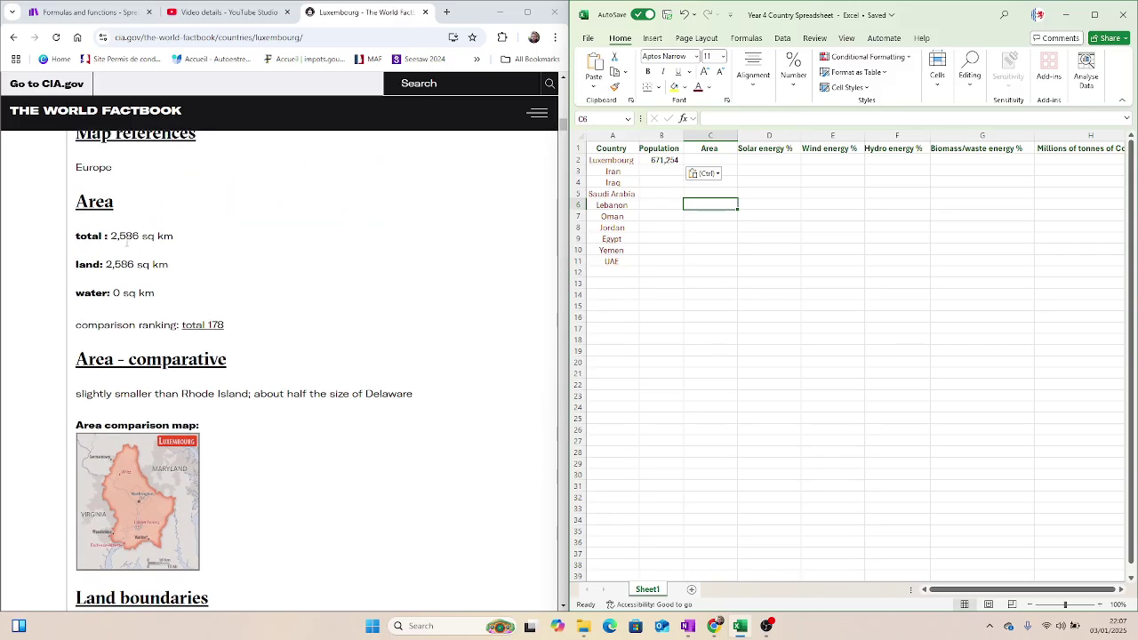
pyautogui.moveTo(141, 237); pyautogui.dragTo(120, 237)
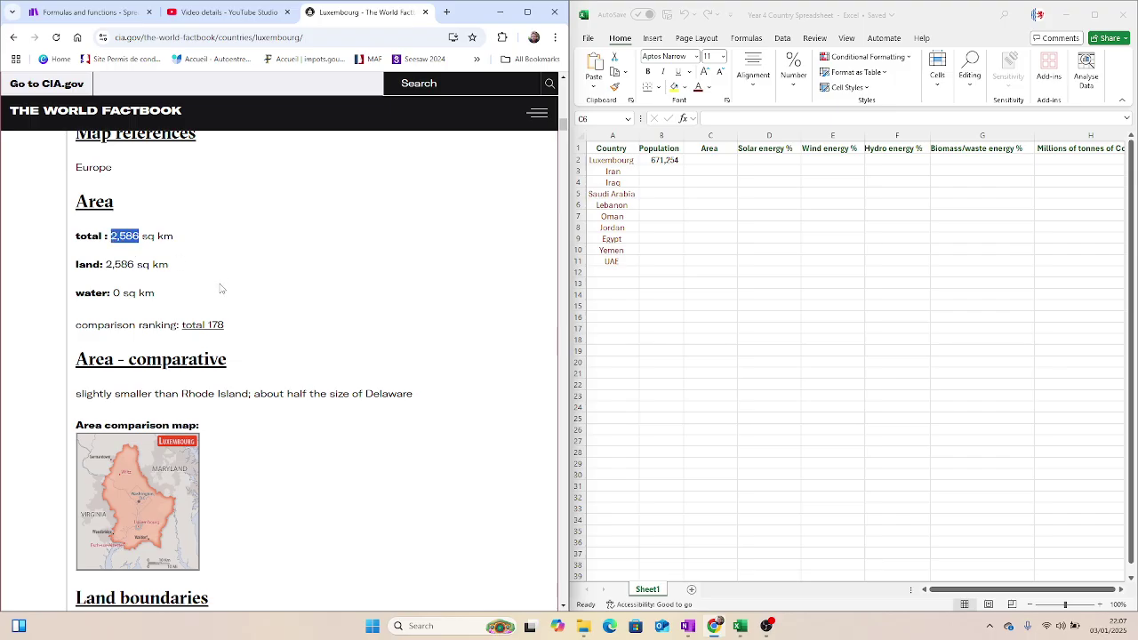
# Paste the copied area 2,586 into Luxembourg's Area cell C2, matching the destination formatting.
pyautogui.click(698, 159)
pyautogui.click(699, 159)
pyautogui.rightClick(701, 159)
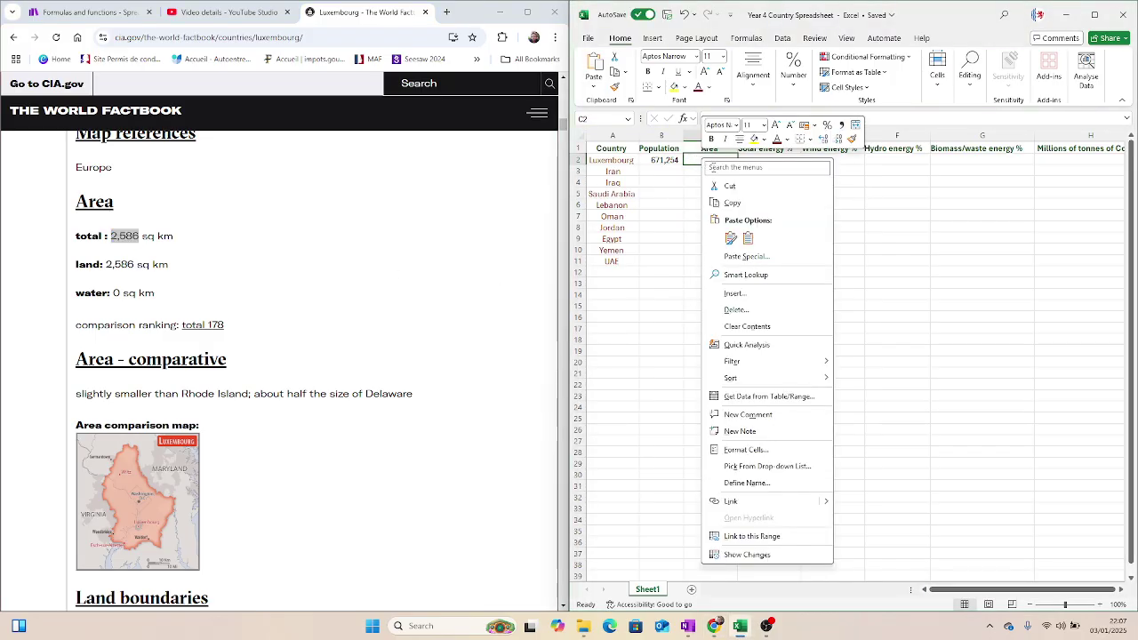
pyautogui.click(756, 247)
# Extend the Area header in cell C1 to read "Area (sq km)".
pyautogui.click(716, 149)
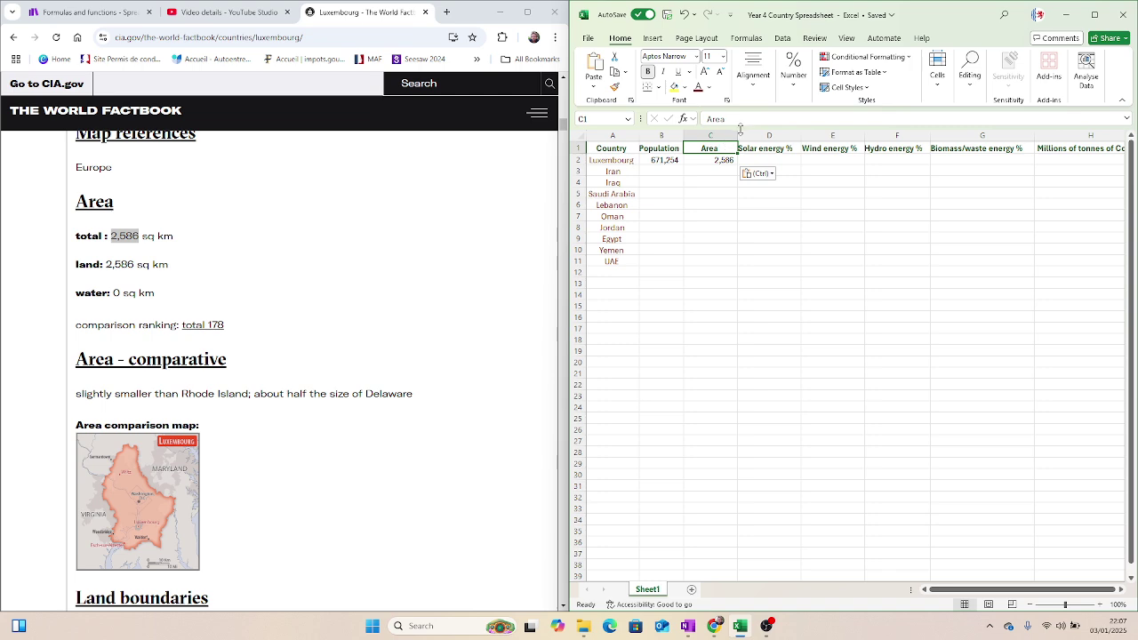
pyautogui.click(742, 117)
pyautogui.write('(sq km)')
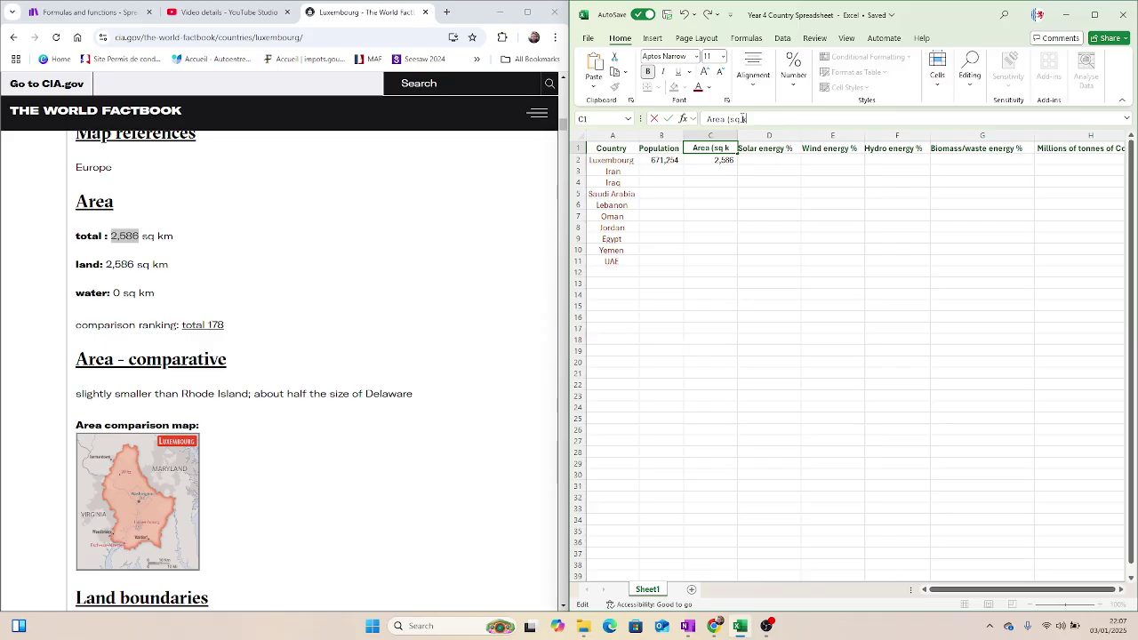
pyautogui.click(712, 173)
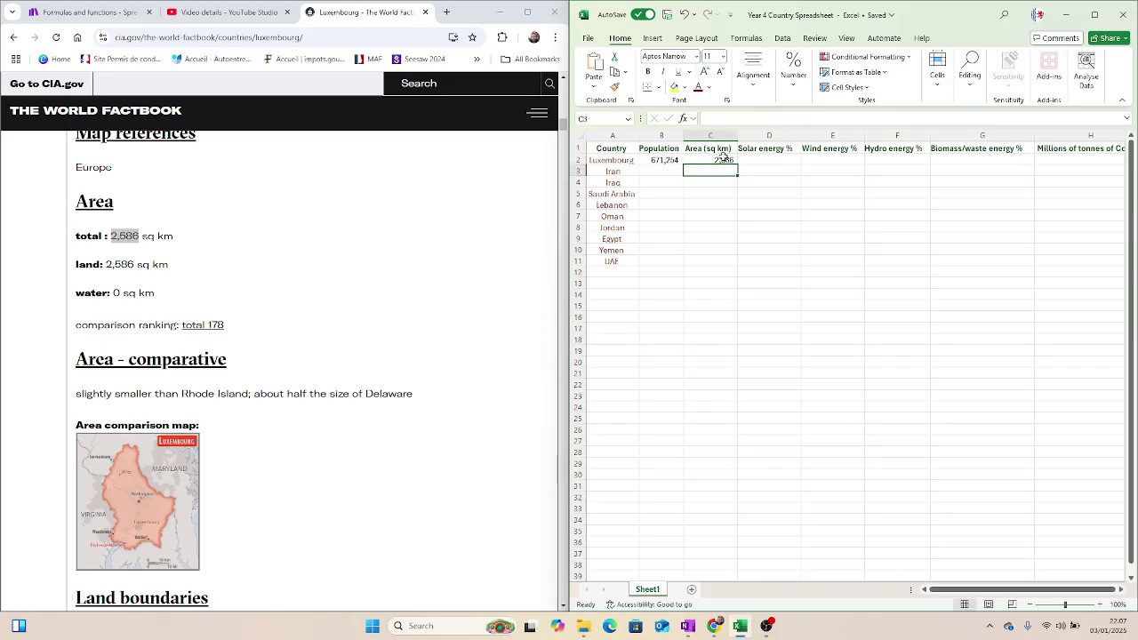
# Append the unit "km" to Luxembourg's area value in cell C2.
pyautogui.click(720, 160)
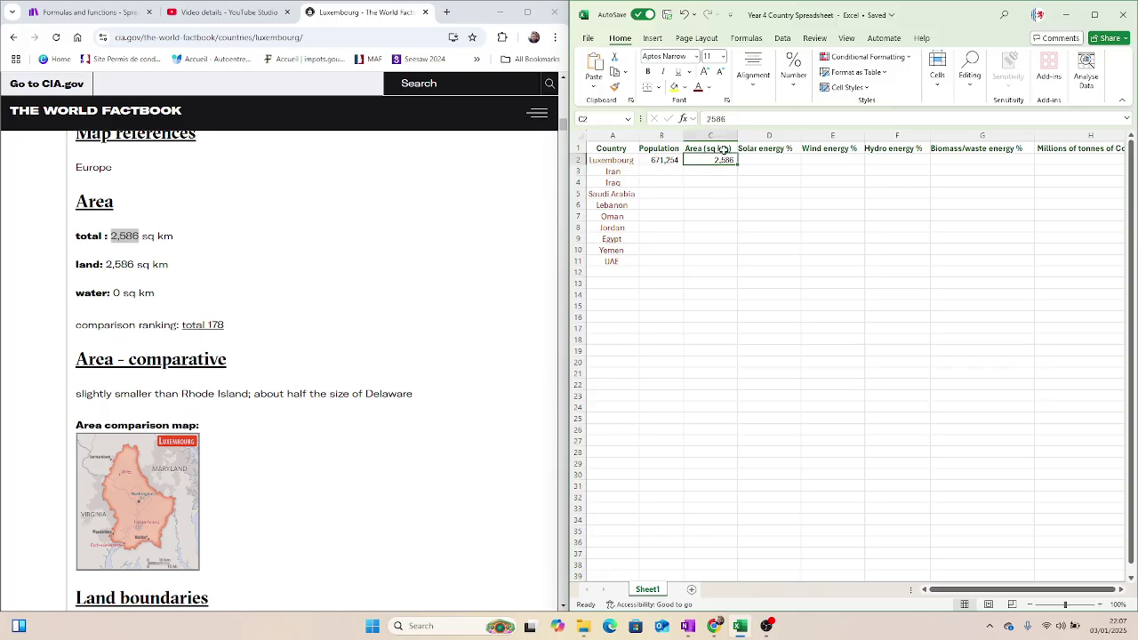
pyautogui.click(746, 118)
pyautogui.write('km')
pyautogui.click(731, 189)
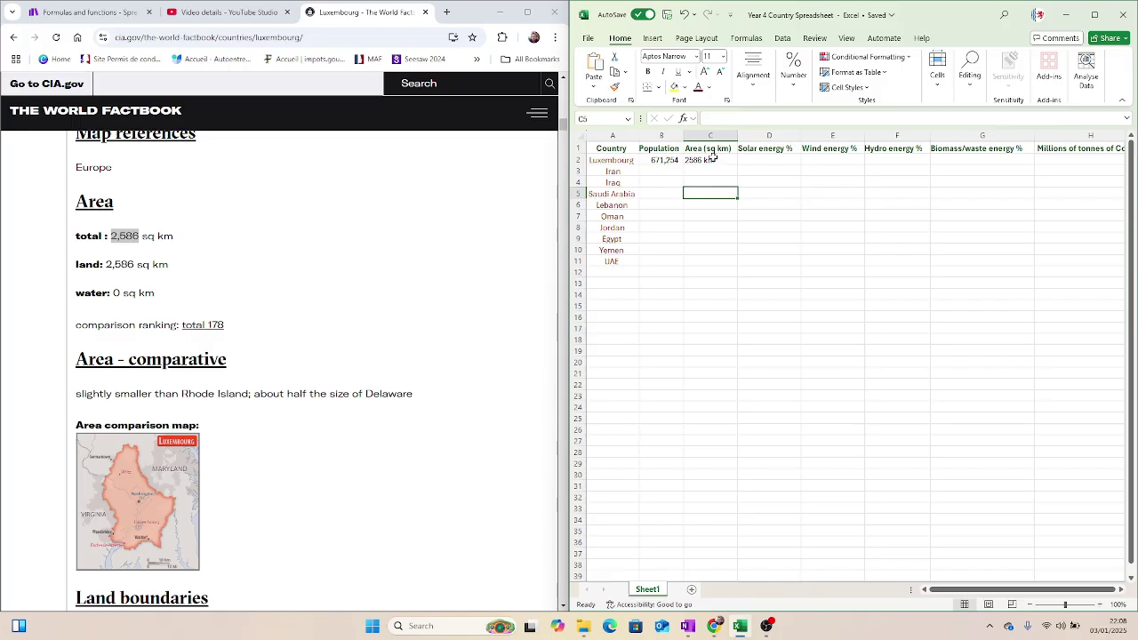
# Remove the "km" unit from cell C2 so that it holds only the number 2586.
pyautogui.click(714, 158)
pyautogui.click(756, 121)
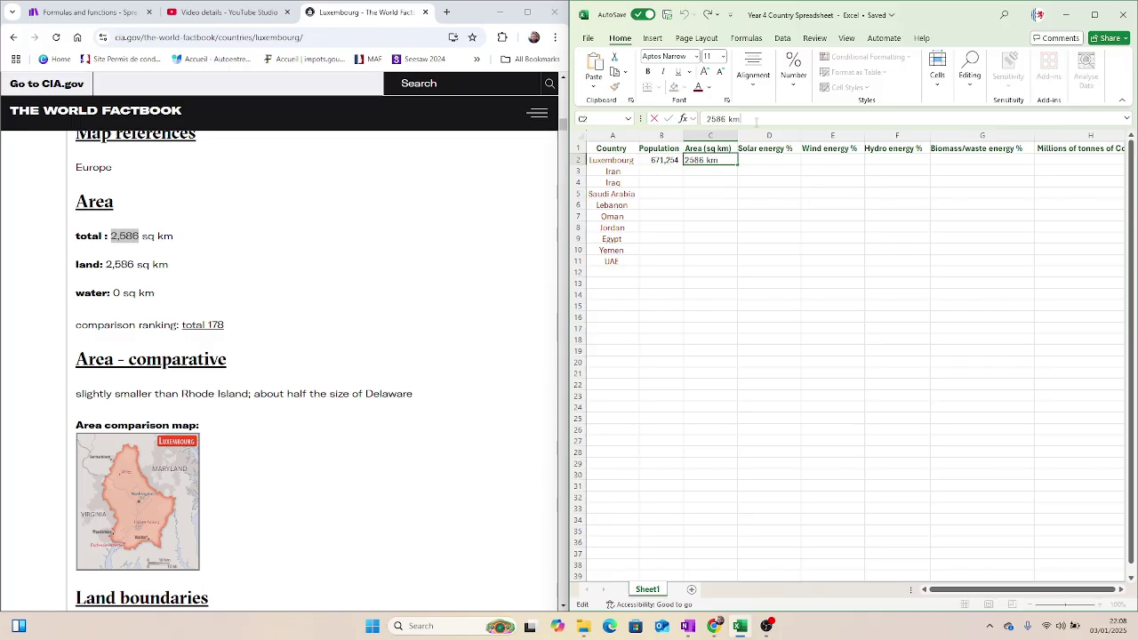
pyautogui.press('BackSpace')
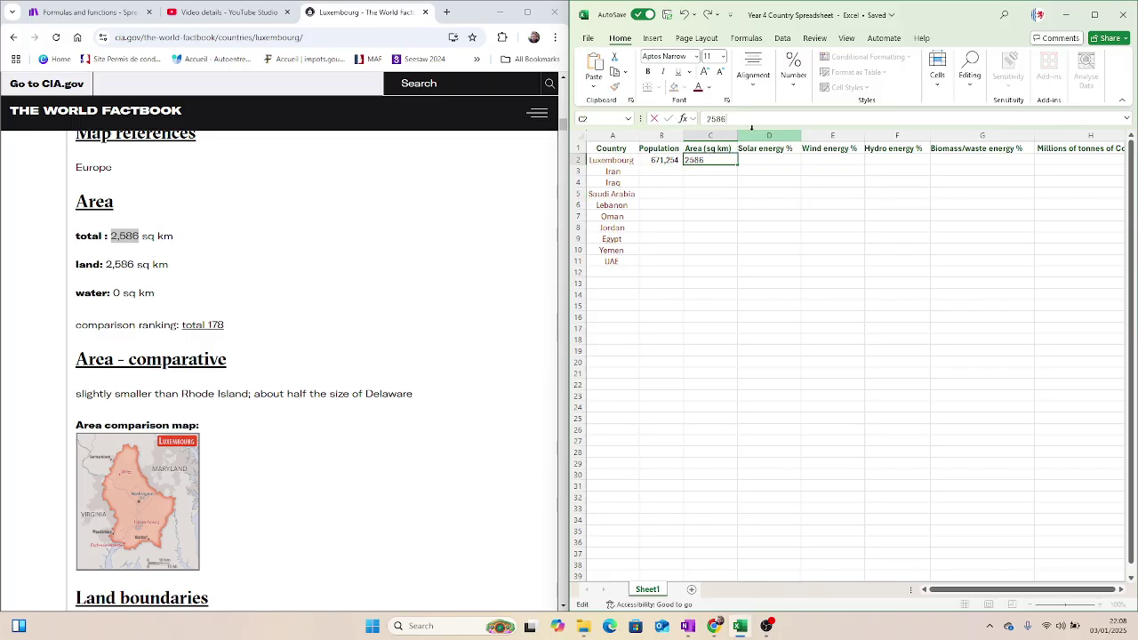
pyautogui.click(731, 190)
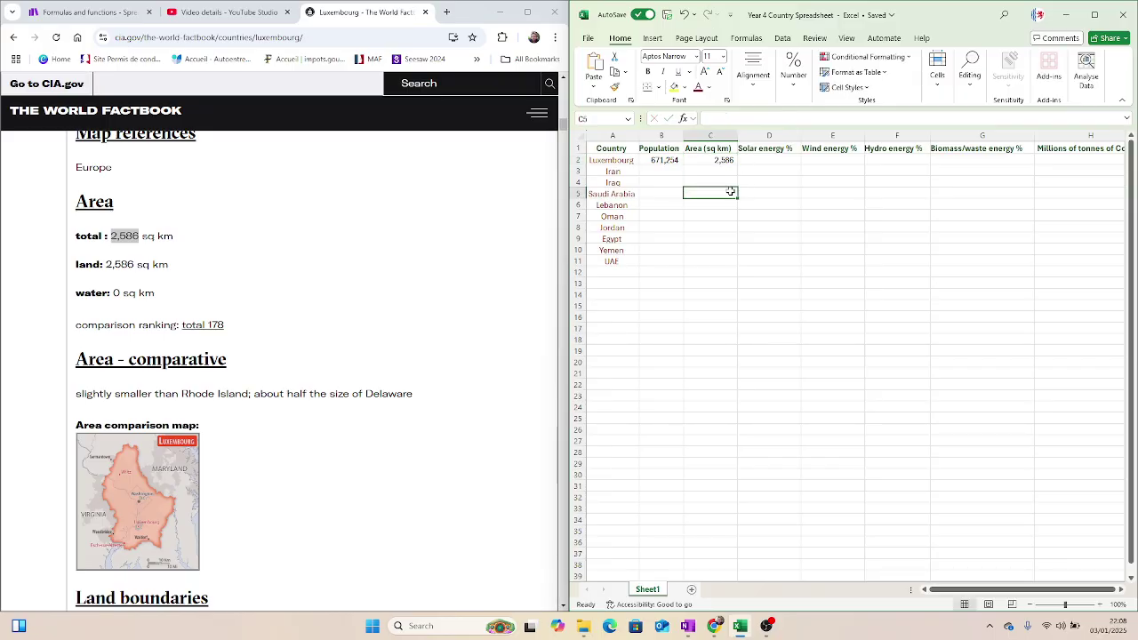
# Open the Energy section from the Luxembourg page's contents list and locate the electricity generation sources.
pyautogui.scroll(5, 392, 365)
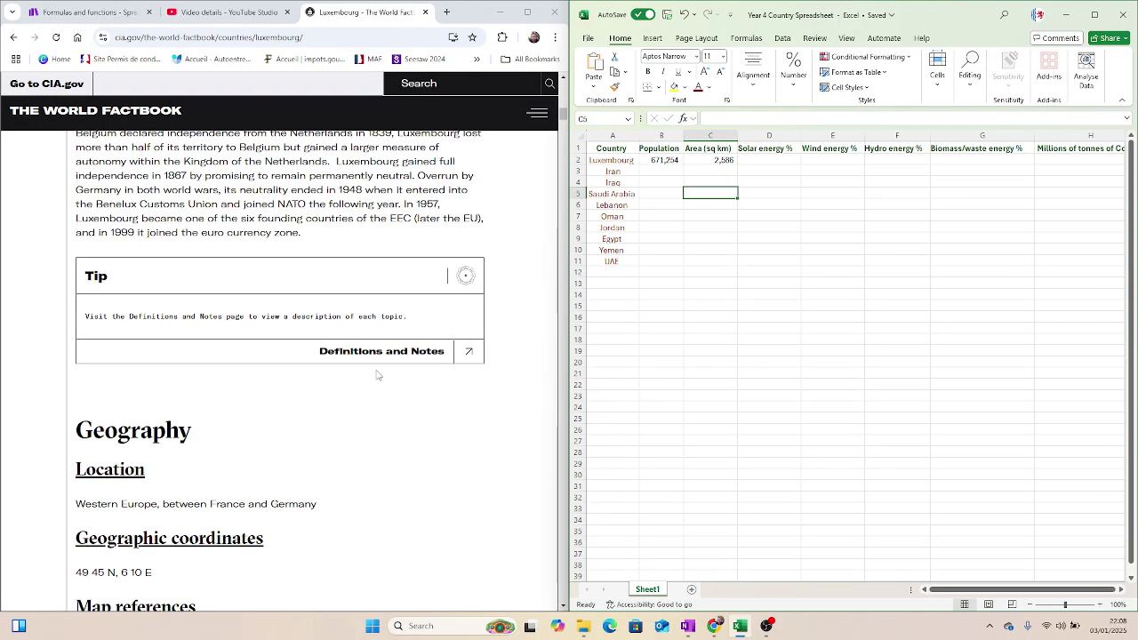
pyautogui.scroll(-5, 381, 419)
pyautogui.scroll(8, 381, 419)
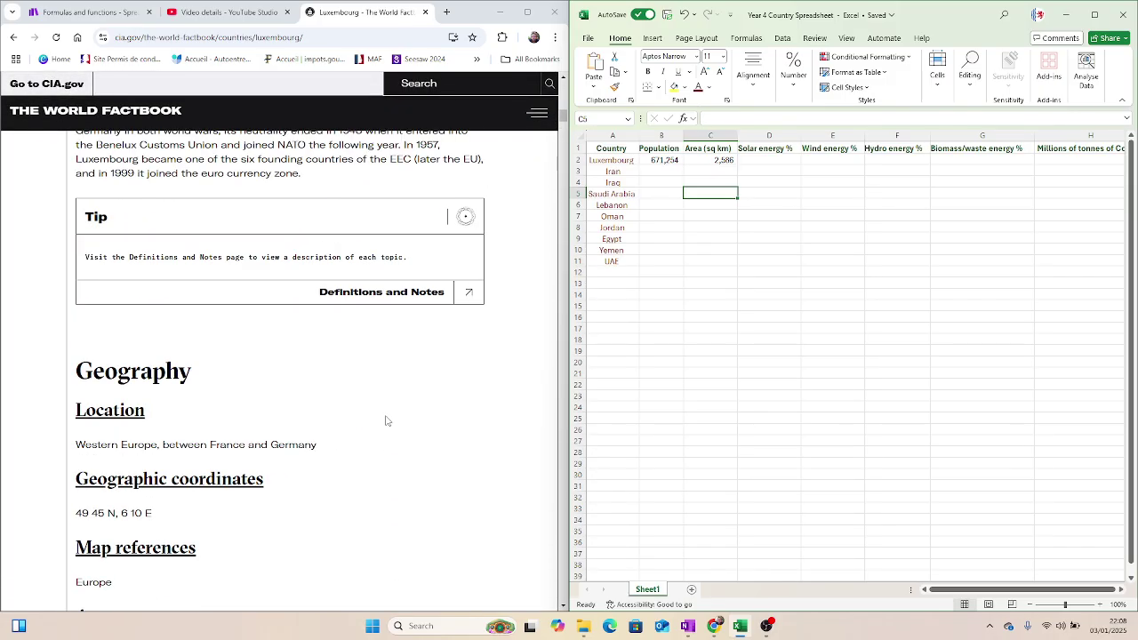
pyautogui.scroll(8, 390, 419)
pyautogui.scroll(-4, 394, 419)
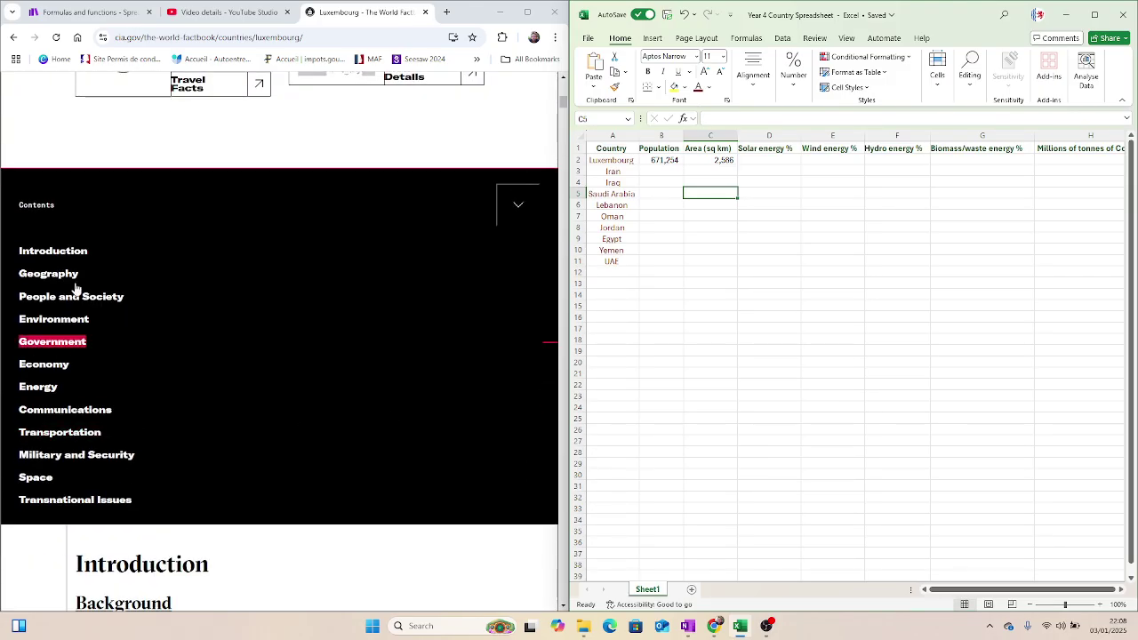
pyautogui.click(47, 389)
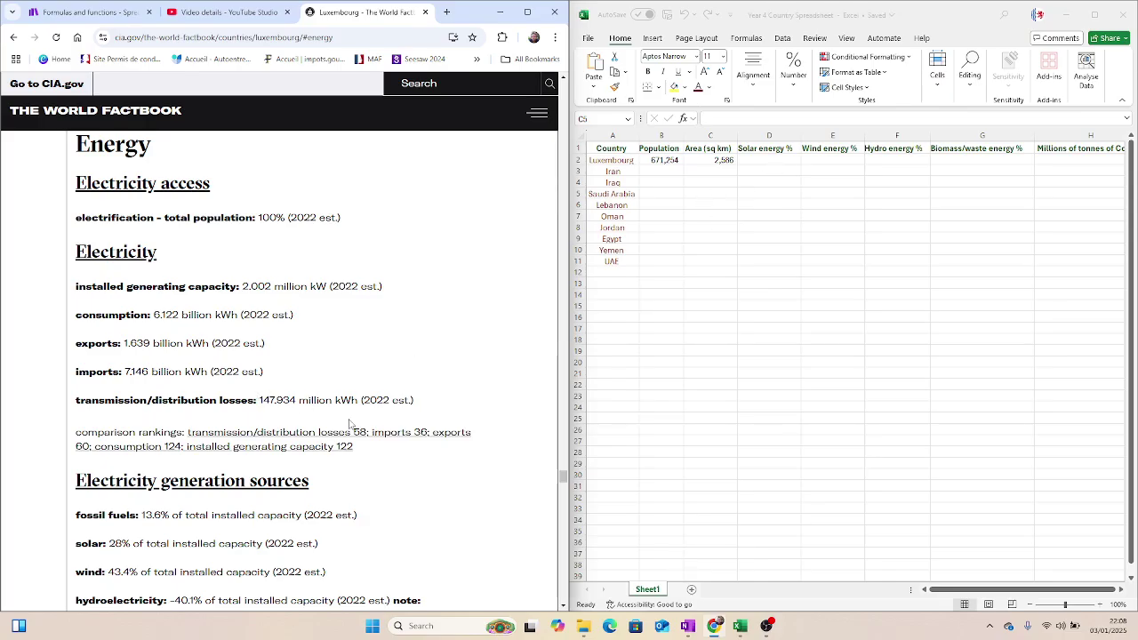
pyautogui.scroll(-3, 106, 356)
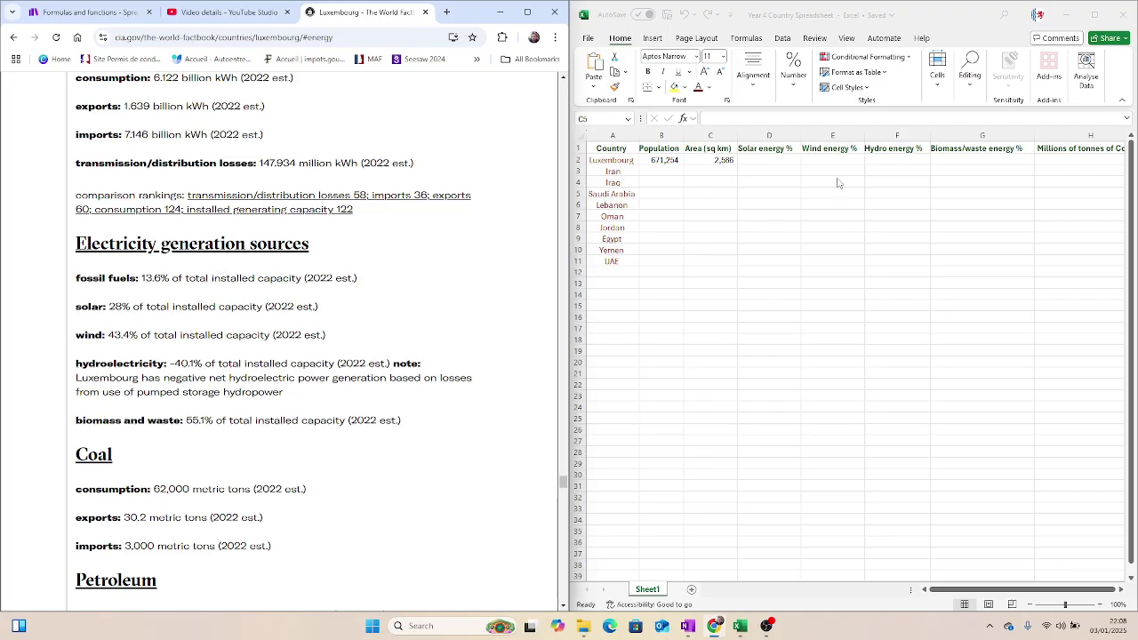
# Enter Luxembourg's solar energy percentage 28 in cell D2 and wind energy percentage 43.4 in E2.
pyautogui.click(763, 162)
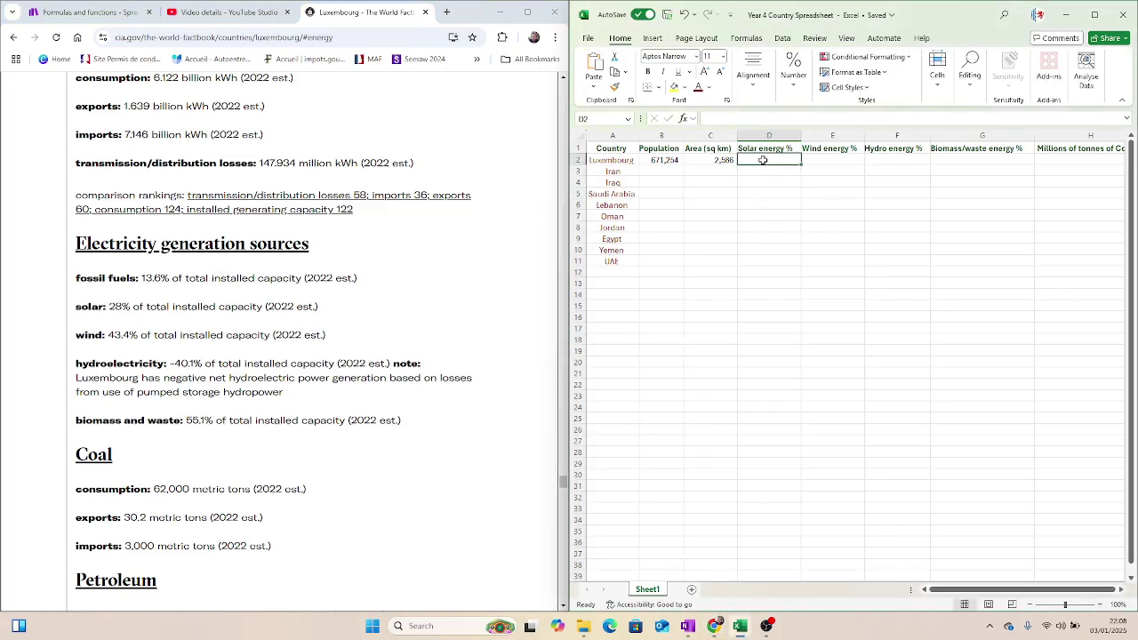
pyautogui.write('2')
pyautogui.write('8')
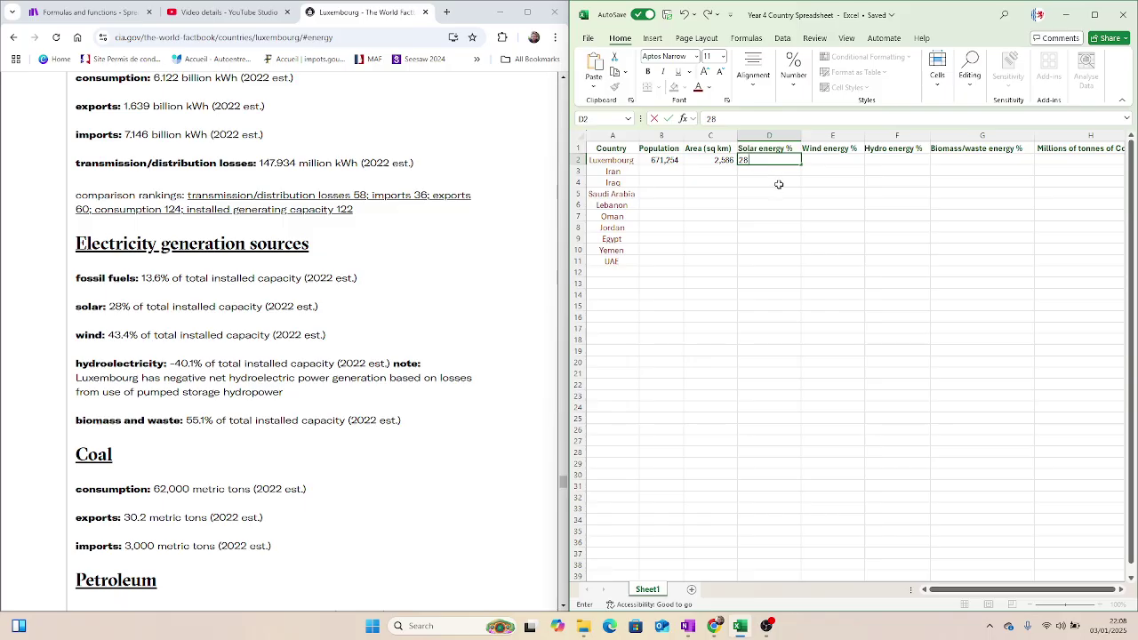
pyautogui.click(770, 181)
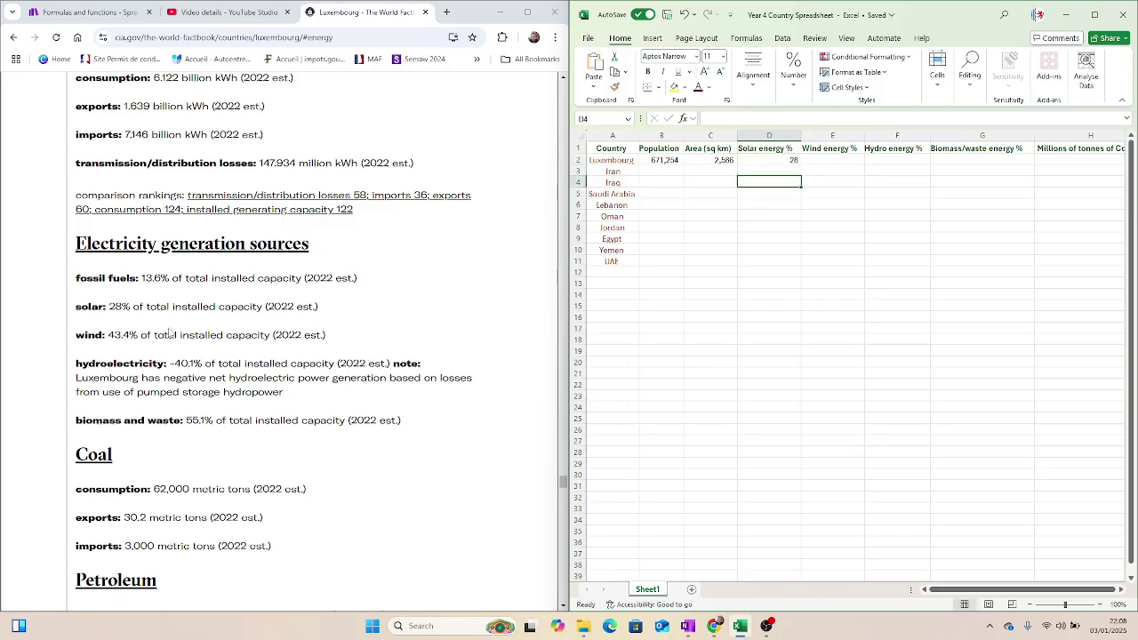
pyautogui.click(843, 159)
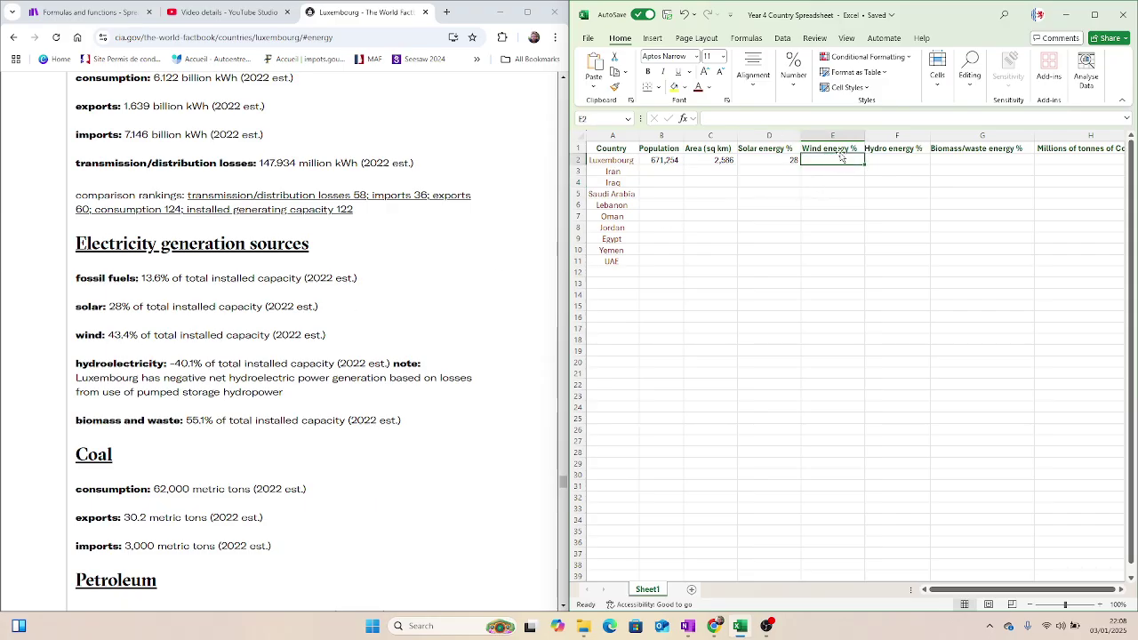
pyautogui.write('43.4')
pyautogui.click(854, 181)
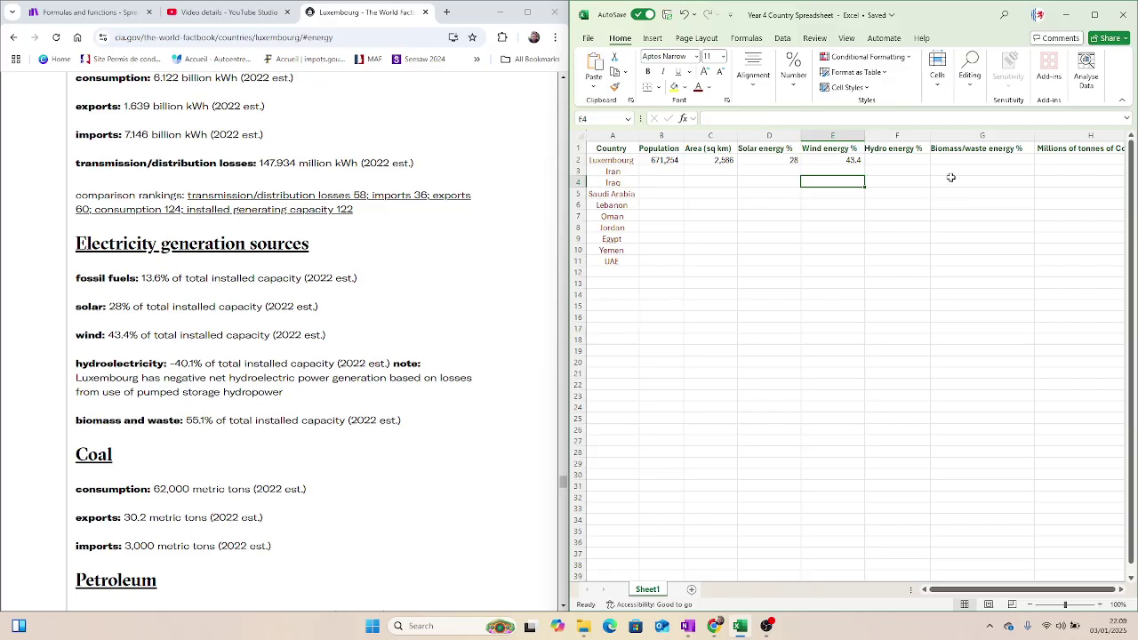
# Enter Luxembourg's hydro energy percentage -40.1 in cell F2 and biomass/waste energy percentage 55.1 in G2.
pyautogui.click(902, 163)
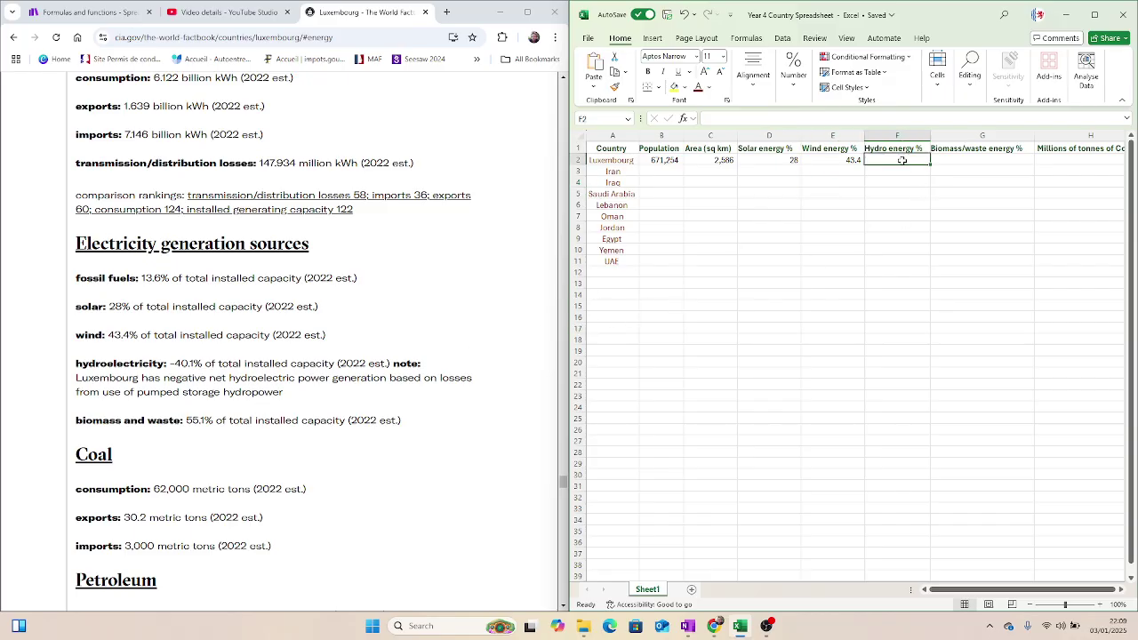
pyautogui.write('40.1')
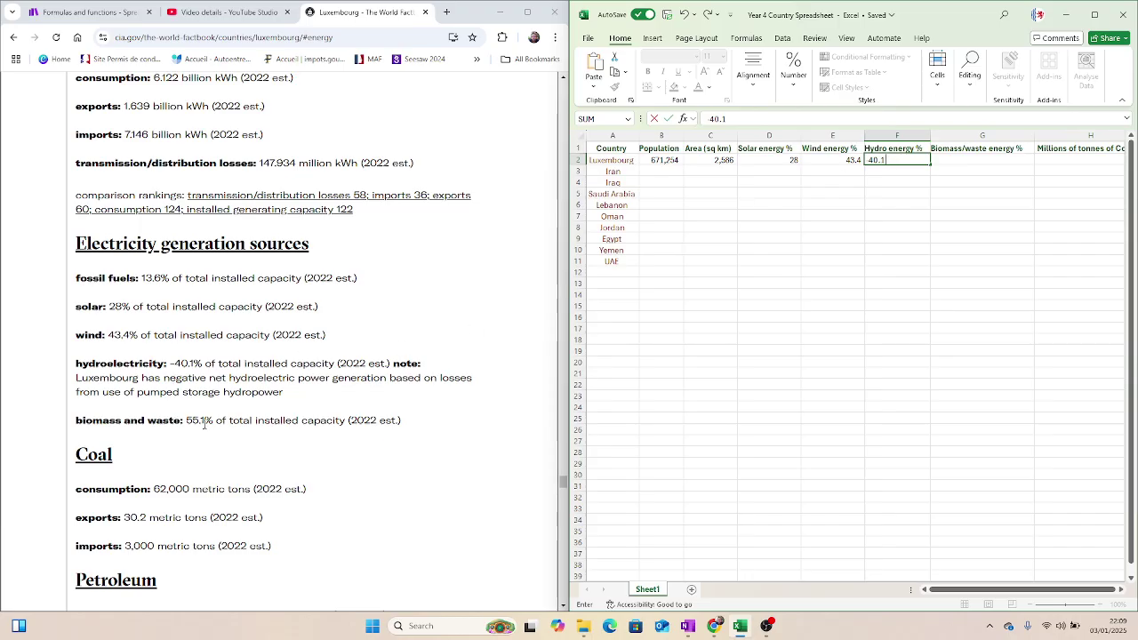
pyautogui.click(980, 158)
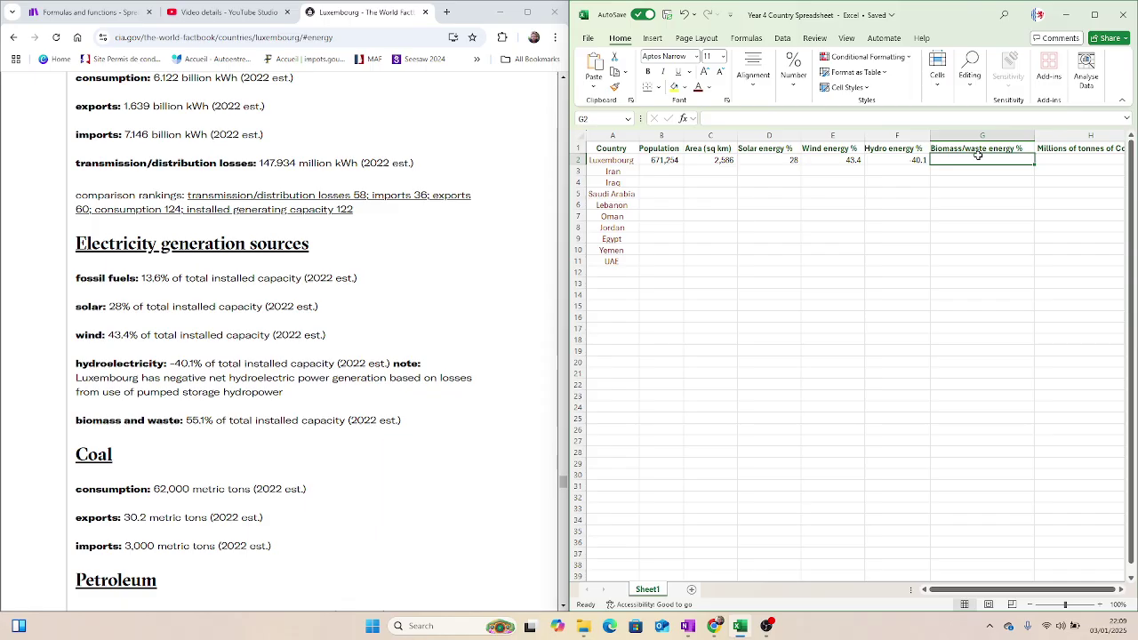
pyautogui.write('55.1')
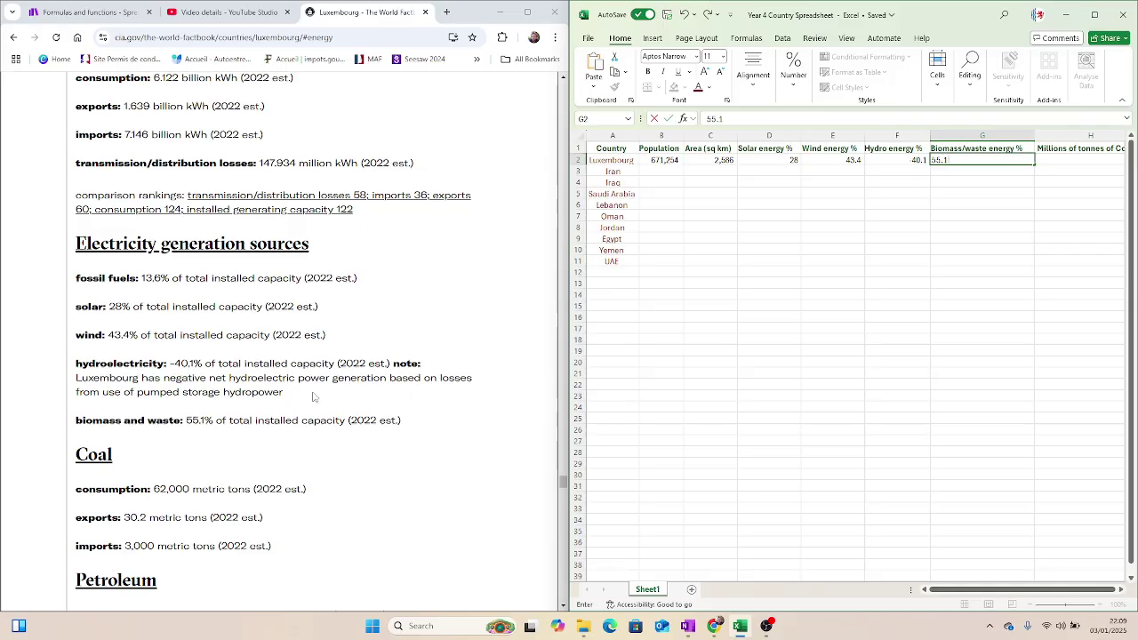
# Look through the Luxembourg page around the Energy section, then open the Environment section from the contents list.
pyautogui.scroll(1, 313, 398)
pyautogui.scroll(10, 313, 398)
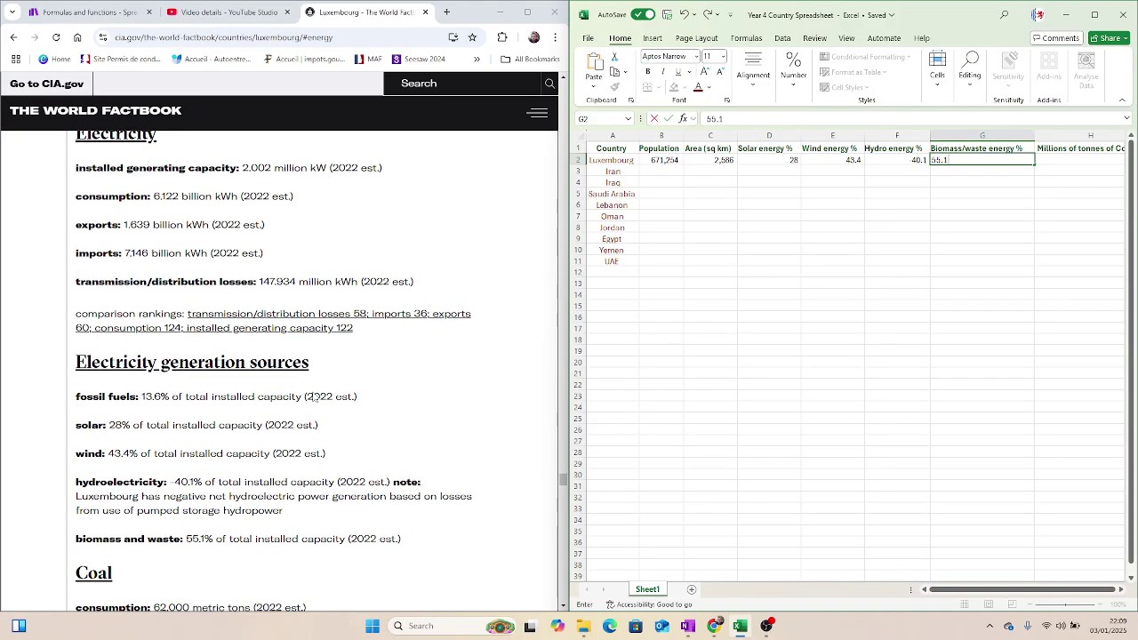
pyautogui.scroll(-15, 313, 397)
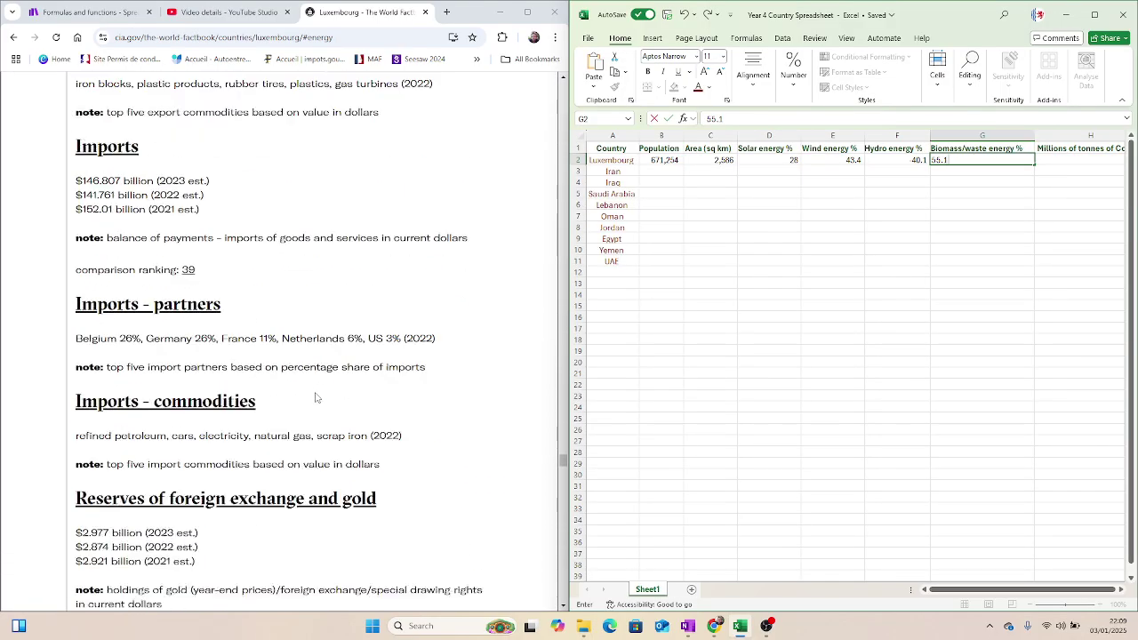
pyautogui.scroll(-5, 319, 392)
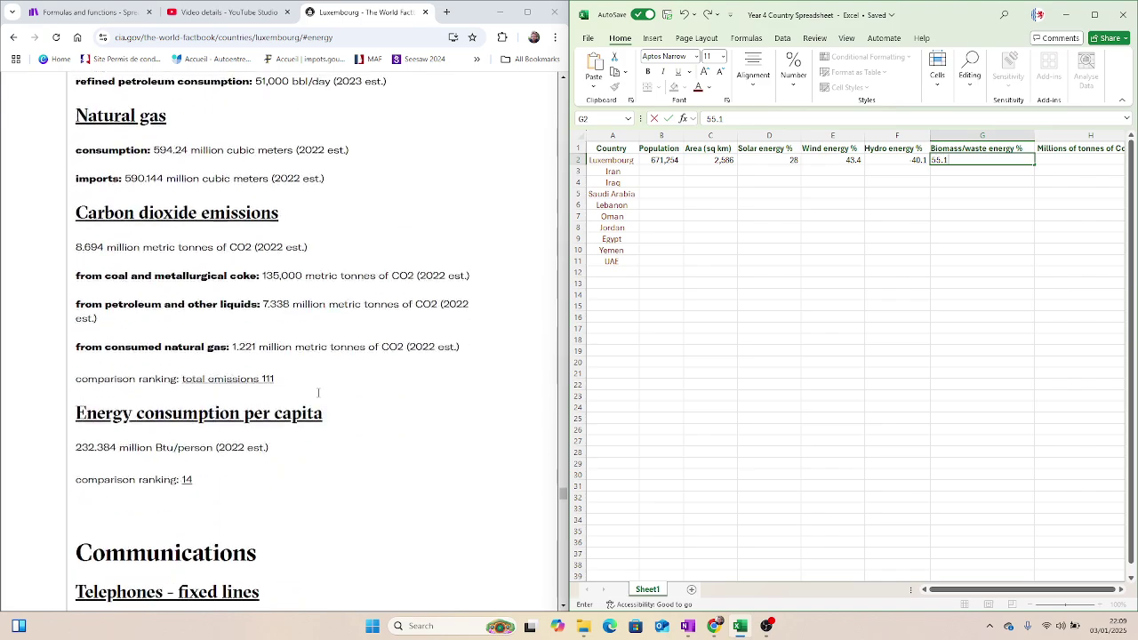
pyautogui.scroll(-5, 318, 392)
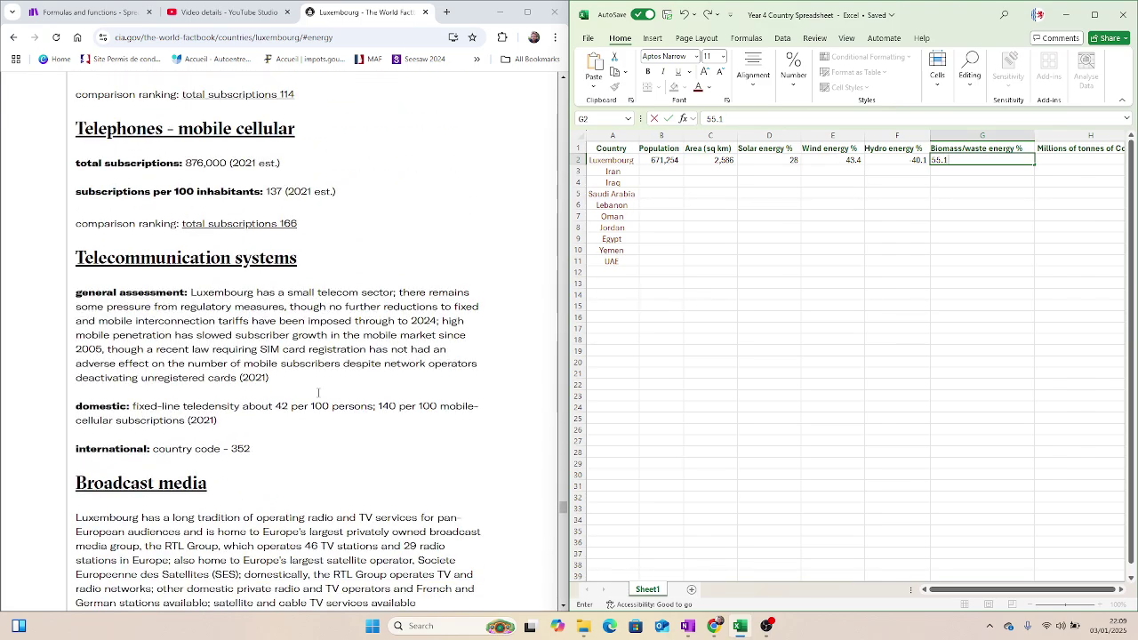
pyautogui.scroll(15, 320, 396)
pyautogui.scroll(20, 321, 397)
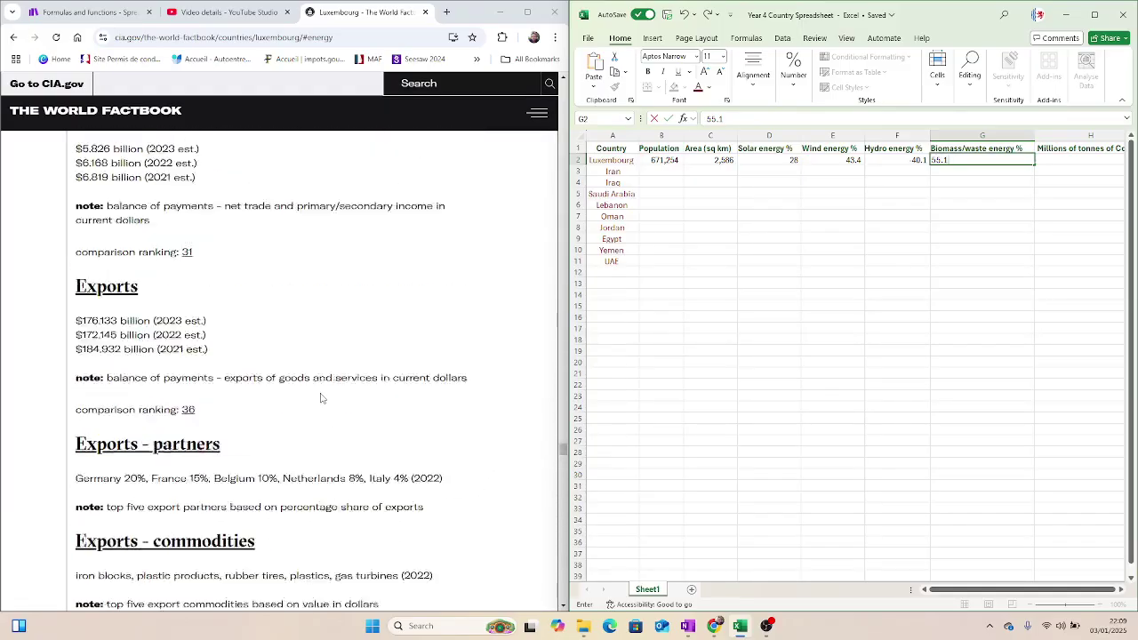
pyautogui.scroll(10, 321, 398)
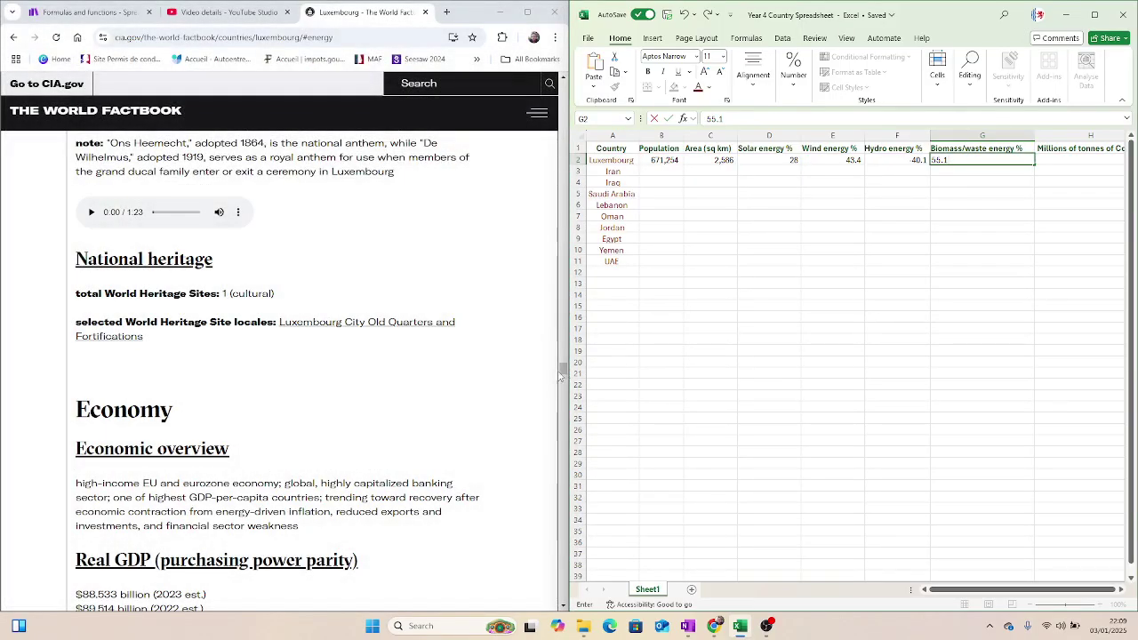
pyautogui.moveTo(563, 373); pyautogui.dragTo(544, 117)
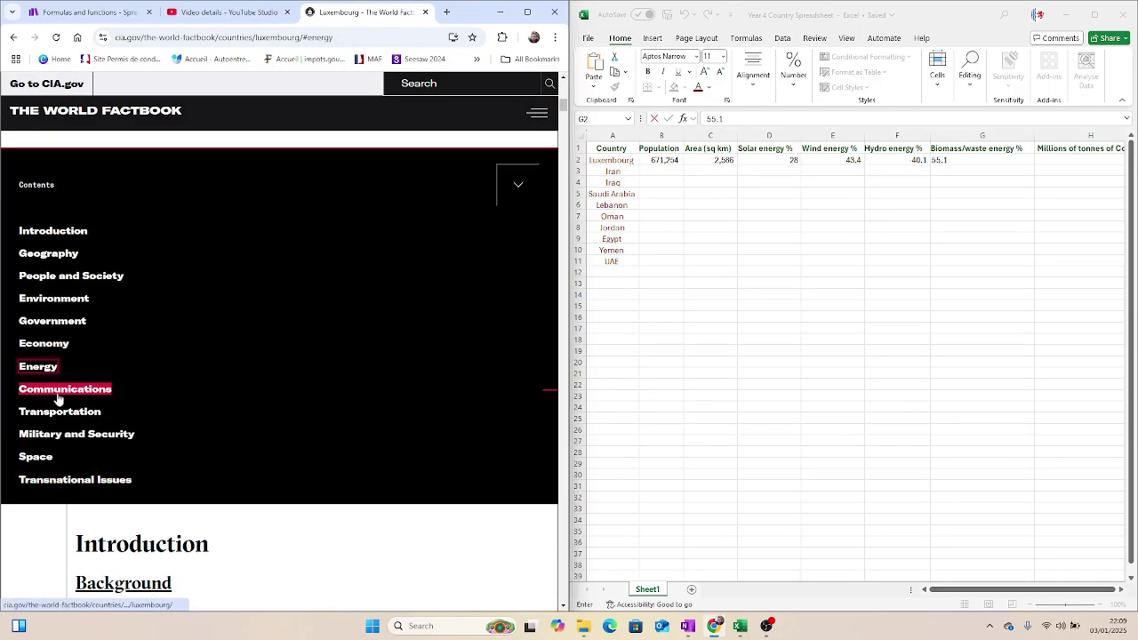
pyautogui.click(21, 300)
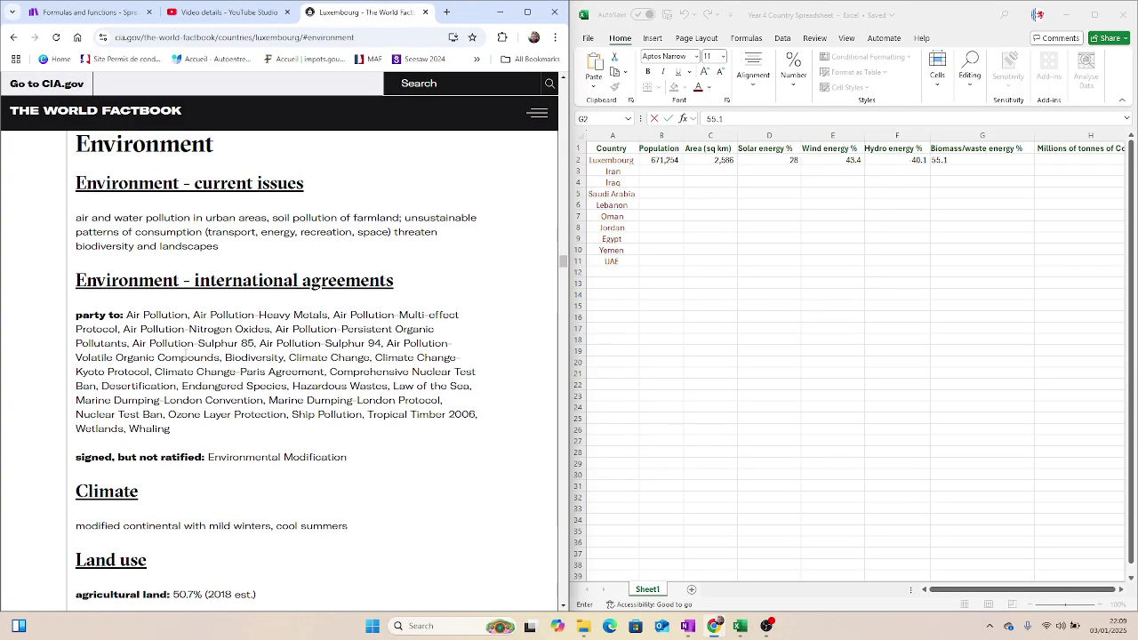
# Copy Luxembourg's carbon dioxide emissions figure 8.99 from the Air pollutants section into cell H2 of the spreadsheet.
pyautogui.scroll(-2, 178, 375)
pyautogui.scroll(-1, 178, 374)
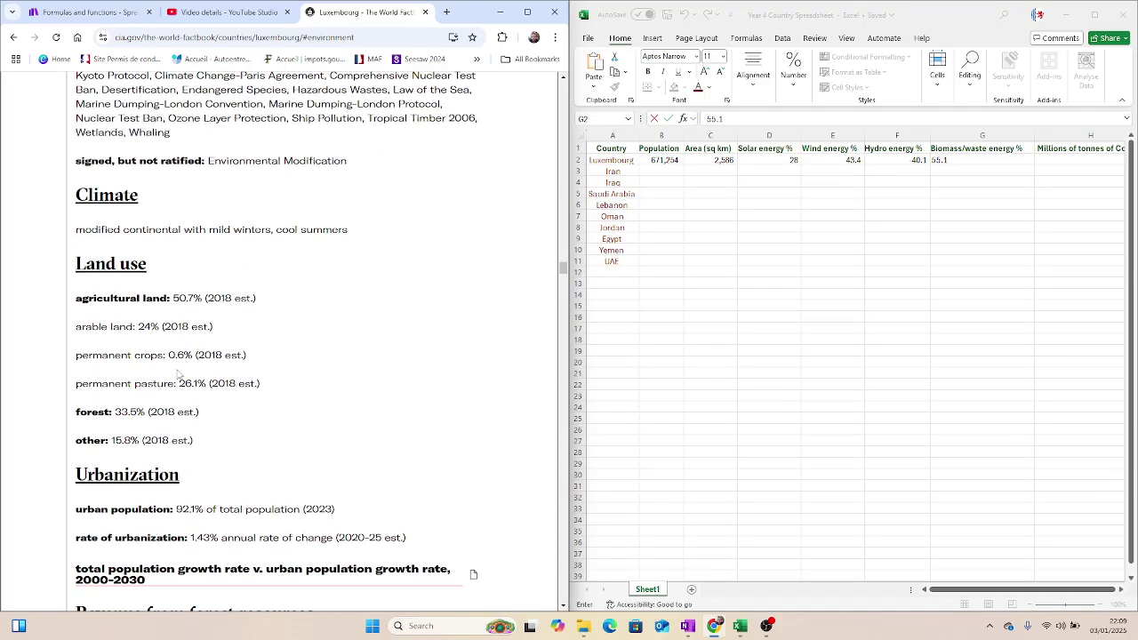
pyautogui.scroll(-2, 178, 375)
pyautogui.scroll(-4, 178, 374)
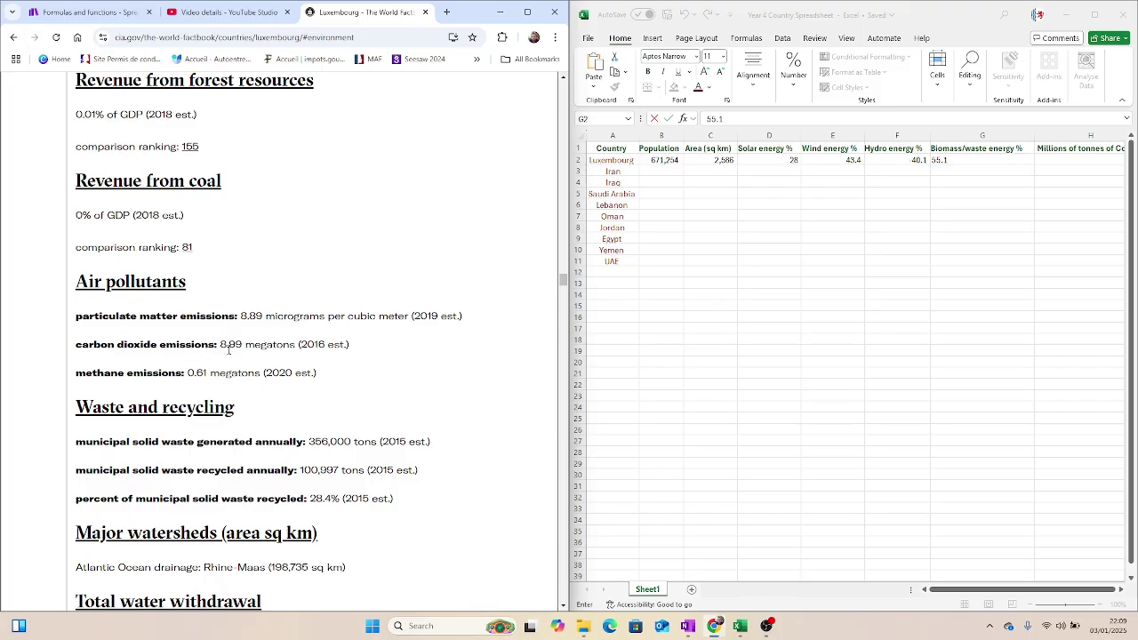
pyautogui.moveTo(242, 345); pyautogui.dragTo(221, 347)
pyautogui.hotkey('ctrl', 'c')
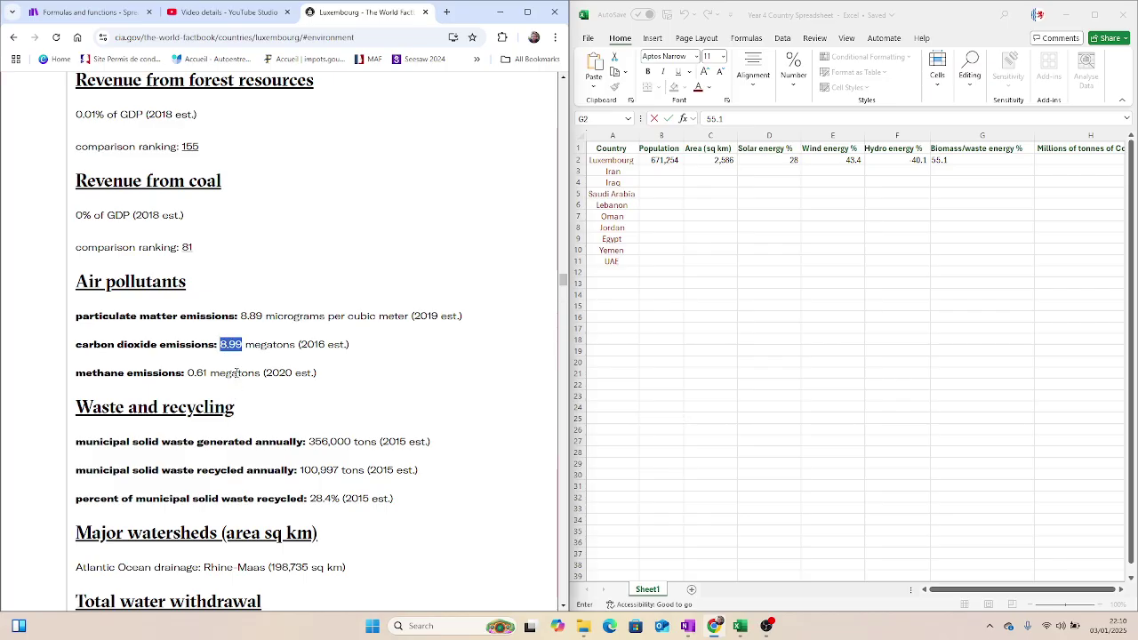
pyautogui.click(1083, 159)
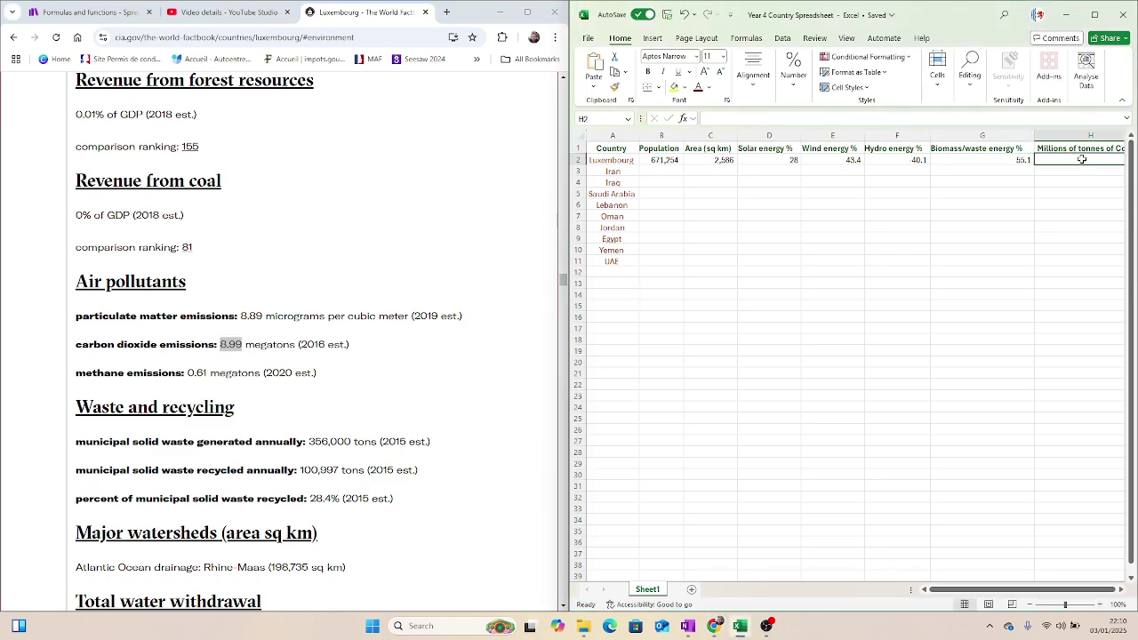
pyautogui.hotkey('ctrl', 'v')
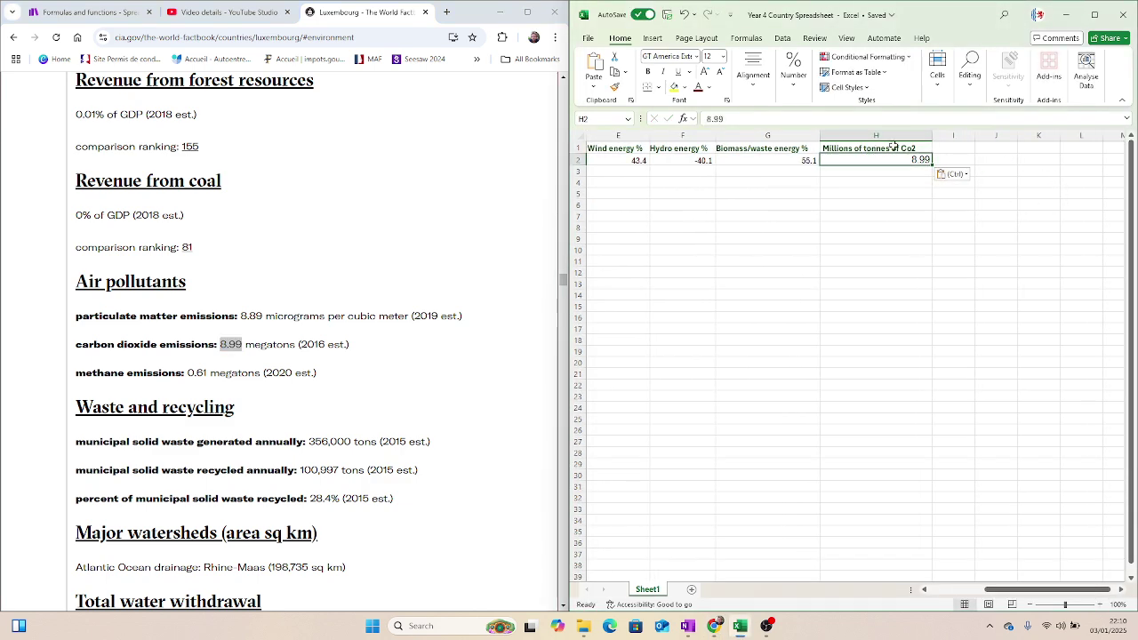
pyautogui.press('Up')
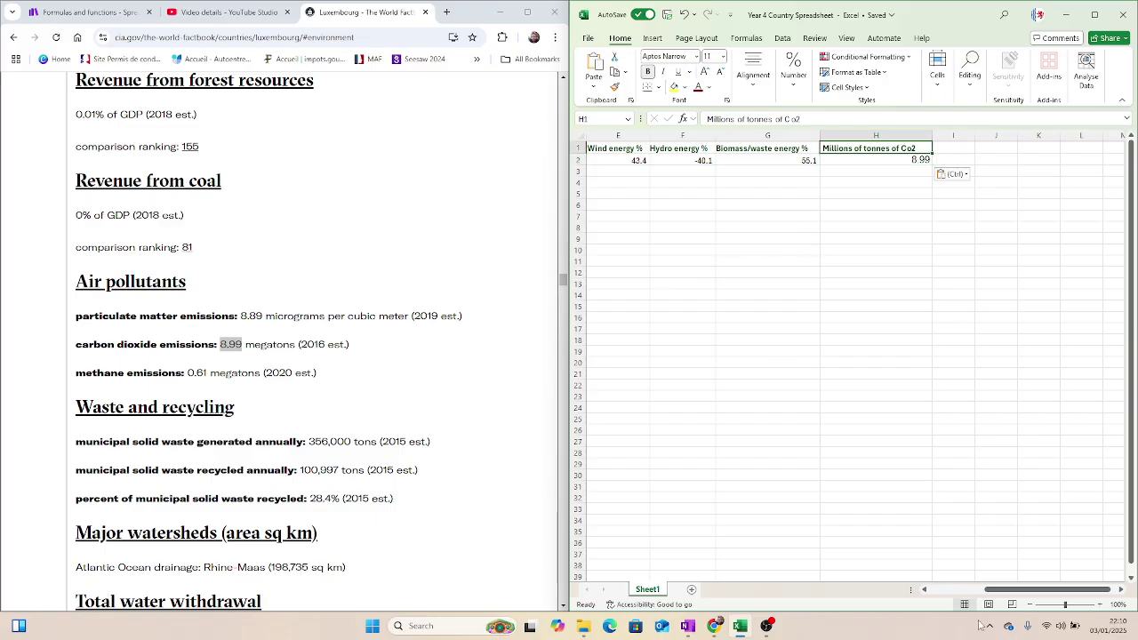
pyautogui.moveTo(1001, 590); pyautogui.dragTo(939, 587)
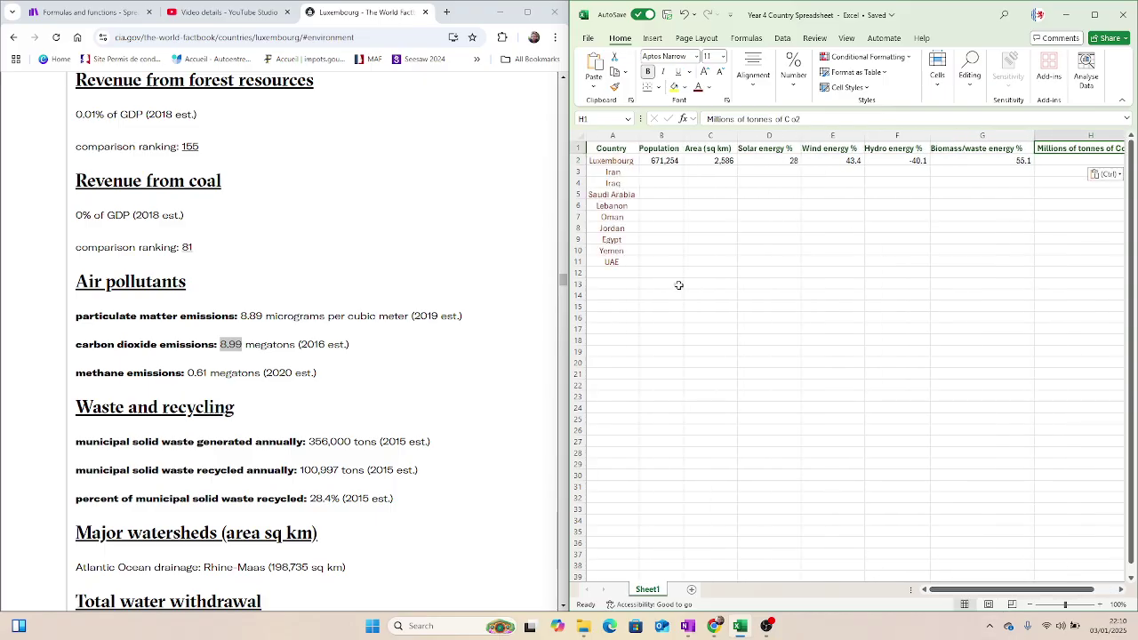
# Return to the World Factbook's list of all countries, filter it by the letter I, and open Iran's page.
pyautogui.click(567, 280)
pyautogui.moveTo(564, 280); pyautogui.dragTo(564, 85)
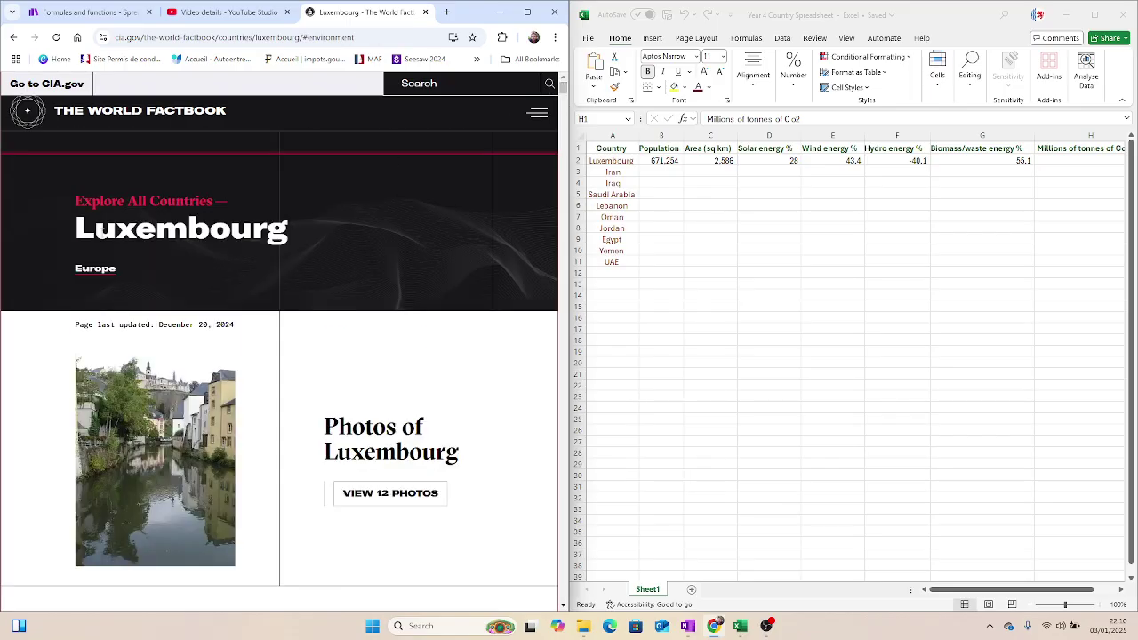
pyautogui.click(143, 206)
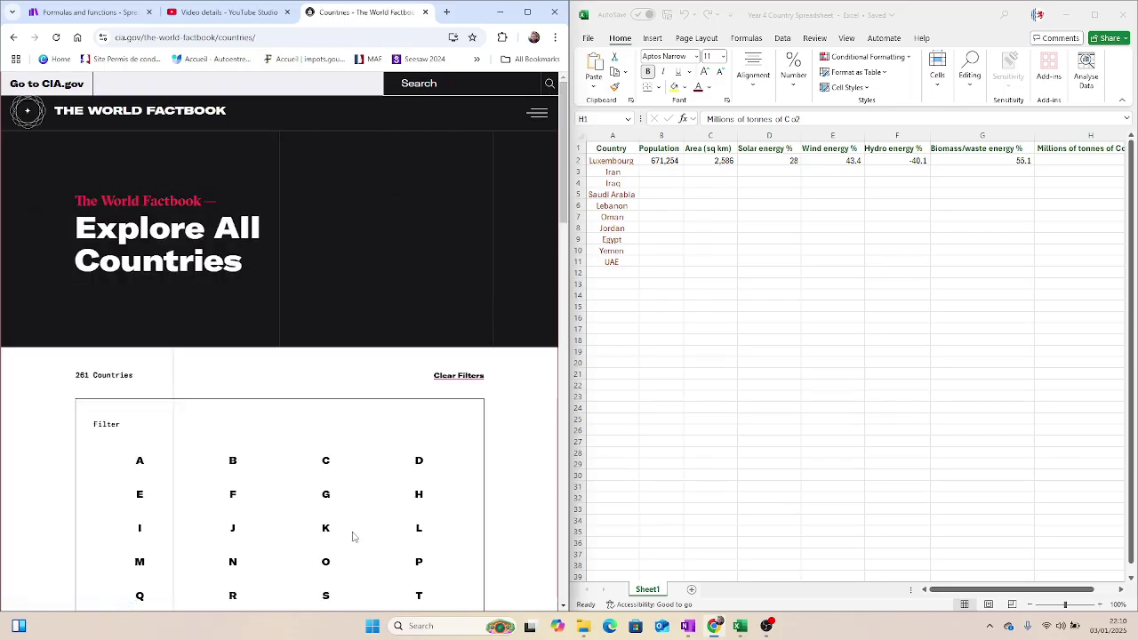
pyautogui.scroll(-2, 250, 461)
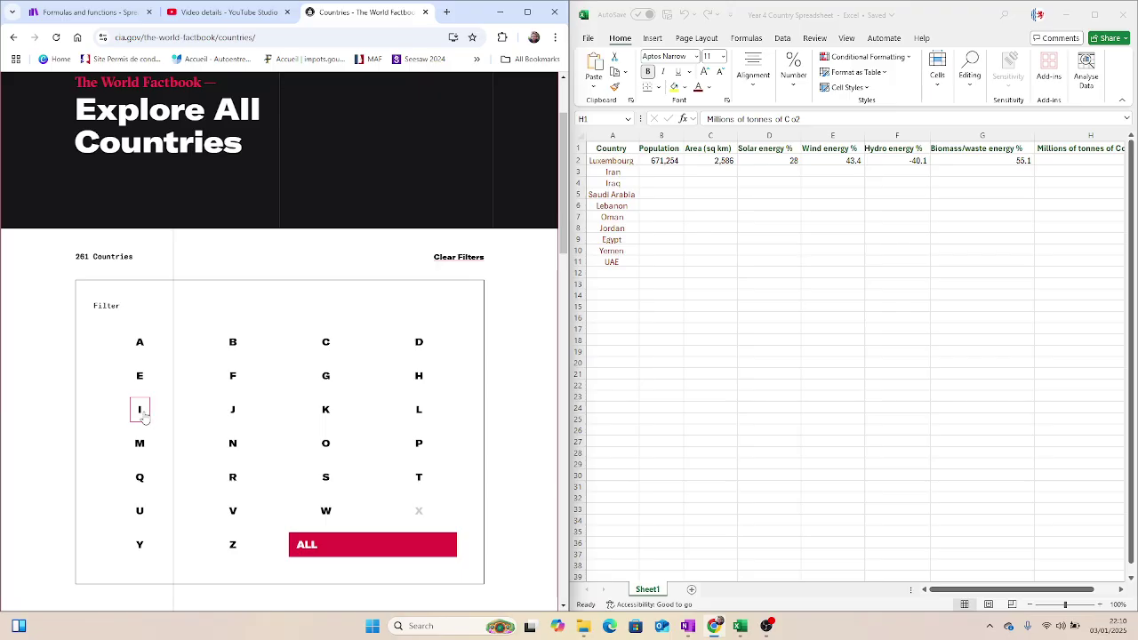
pyautogui.click(140, 409)
pyautogui.scroll(-3, 352, 503)
pyautogui.scroll(-2, 353, 503)
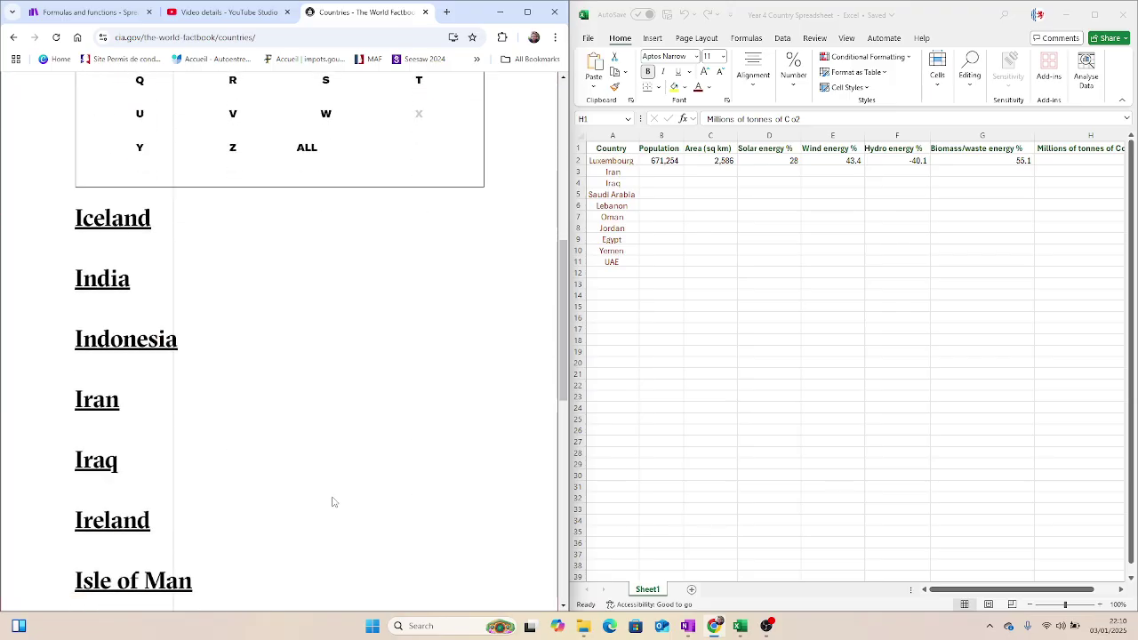
pyautogui.click(115, 402)
# Open the People and Society section from the contents list on Iran's page.
pyautogui.scroll(-3, 308, 478)
pyautogui.scroll(-2, 311, 483)
pyautogui.scroll(-2, 168, 419)
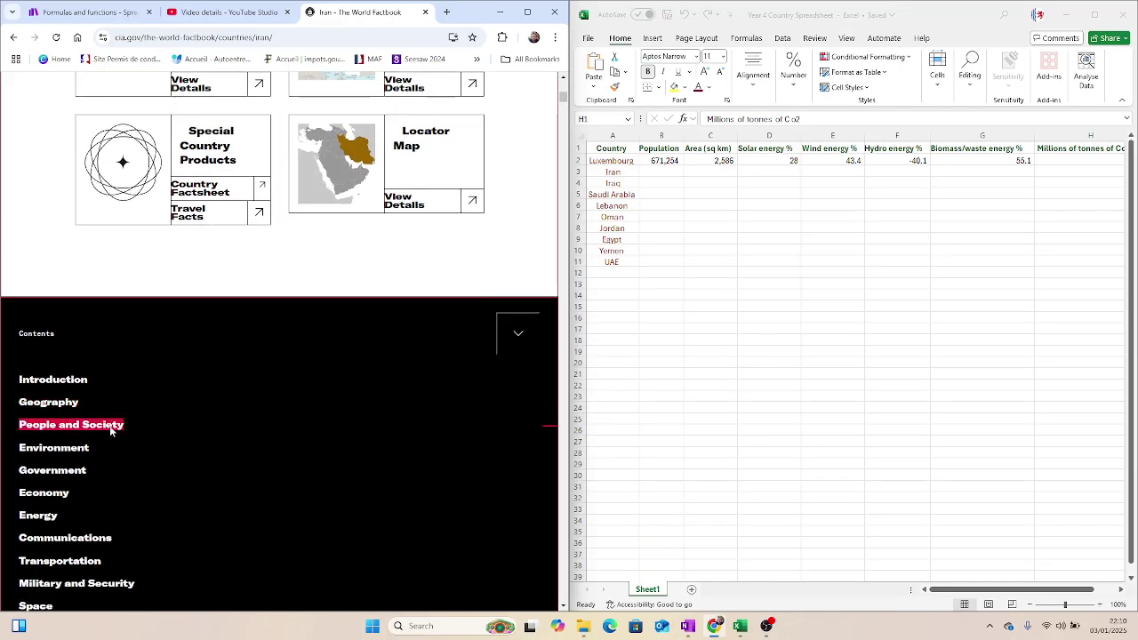
pyautogui.click(70, 426)
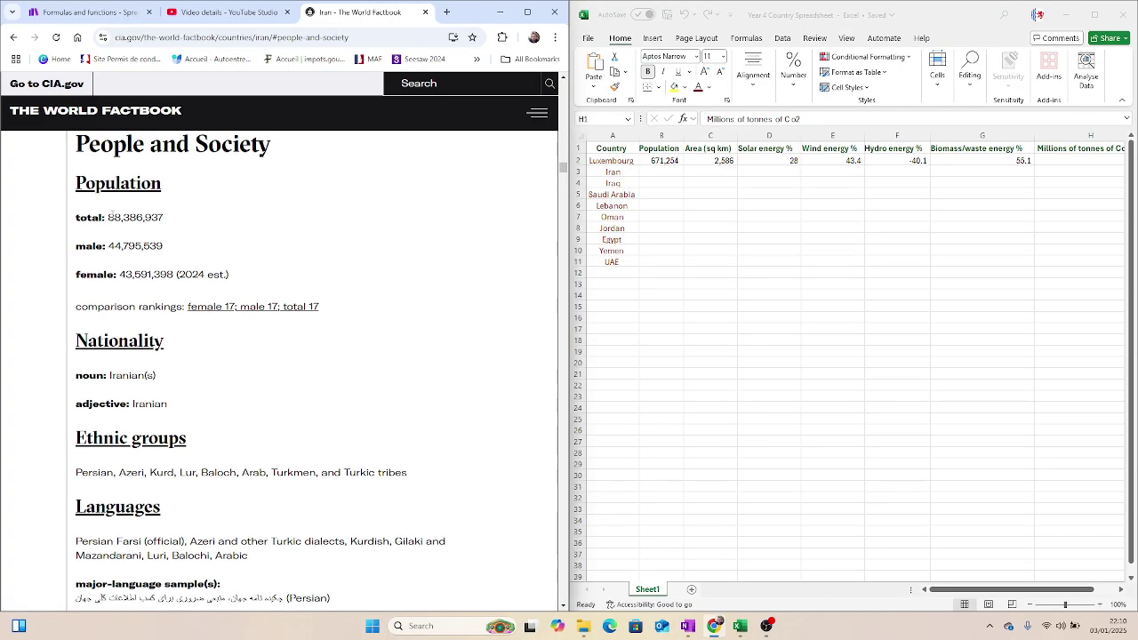
# Copy Iran's total population 88,386,937 into cell B3 of the spreadsheet, pasting it with the destination formatting.
pyautogui.moveTo(107, 217); pyautogui.dragTo(170, 228)
pyautogui.press('super+c')
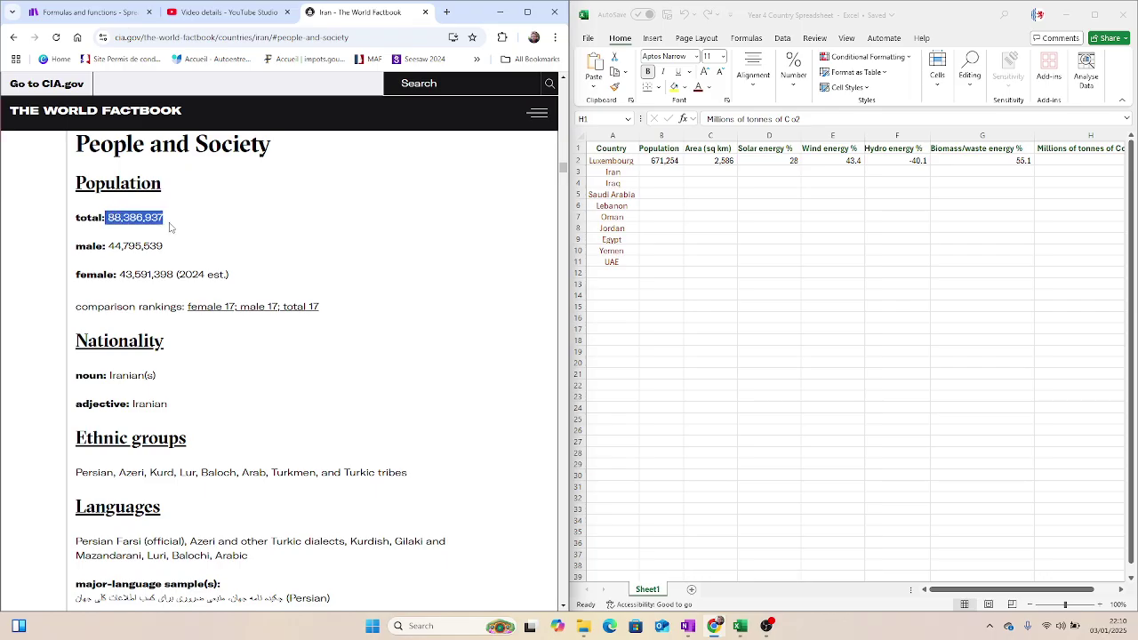
pyautogui.click(669, 170)
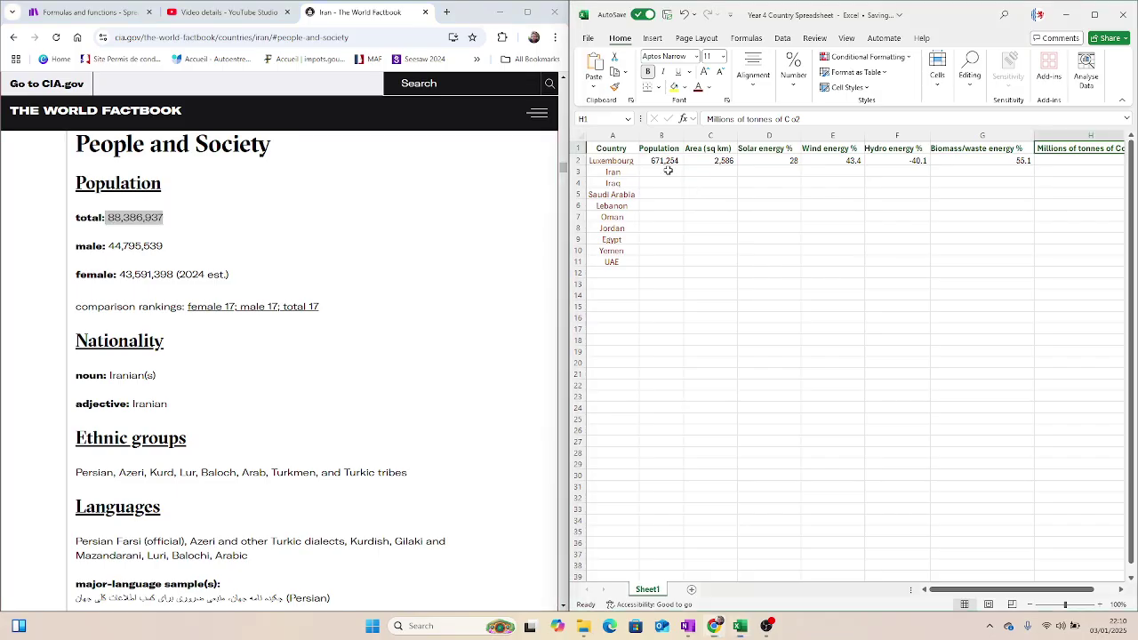
pyautogui.click(619, 172)
pyautogui.rightClick(624, 175)
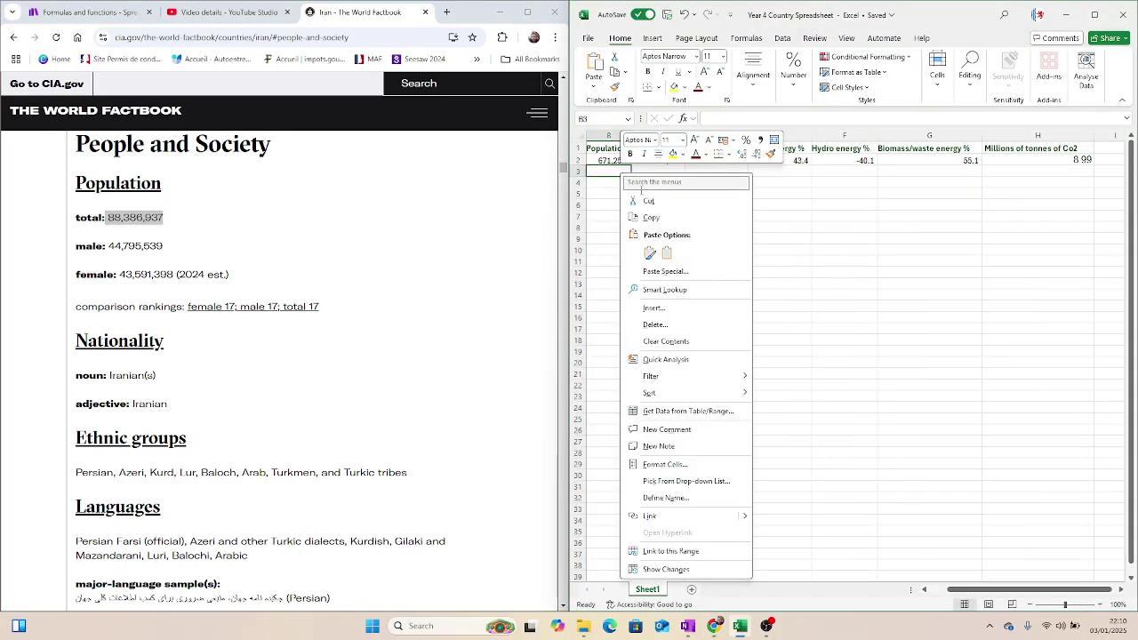
pyautogui.click(668, 253)
pyautogui.click(780, 329)
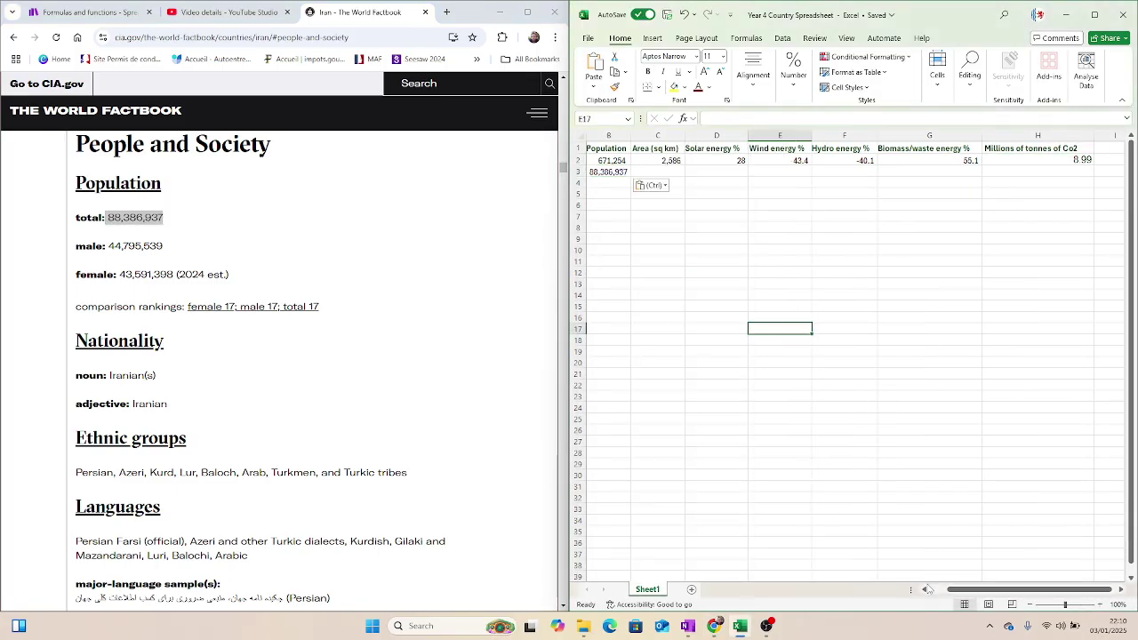
pyautogui.moveTo(951, 594); pyautogui.dragTo(928, 594)
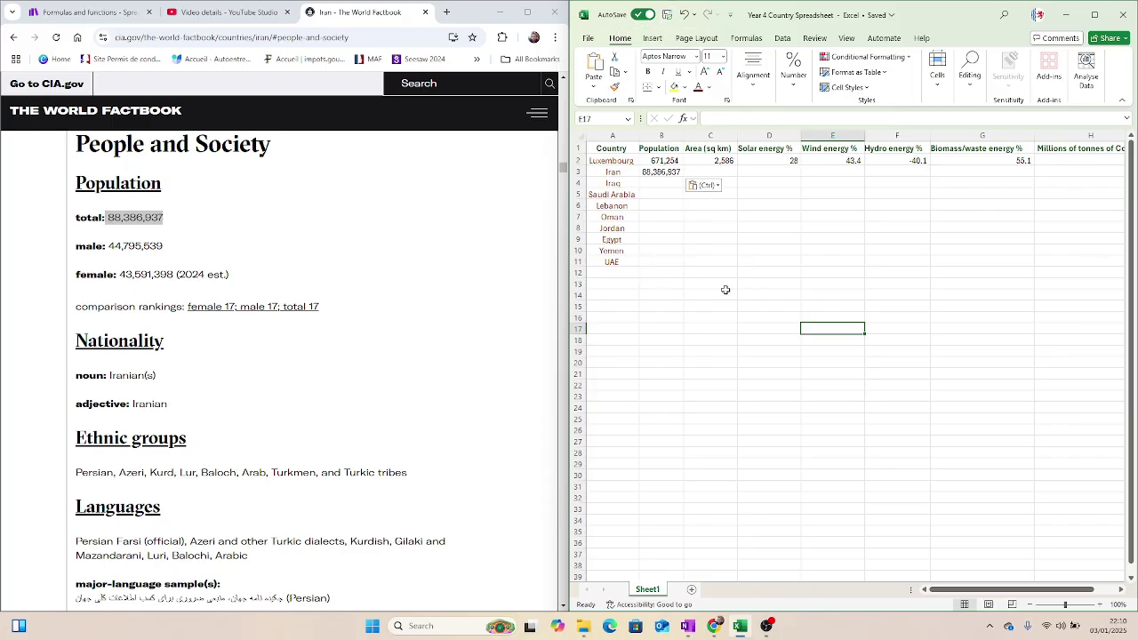
pyautogui.click(698, 293)
pyautogui.click(656, 293)
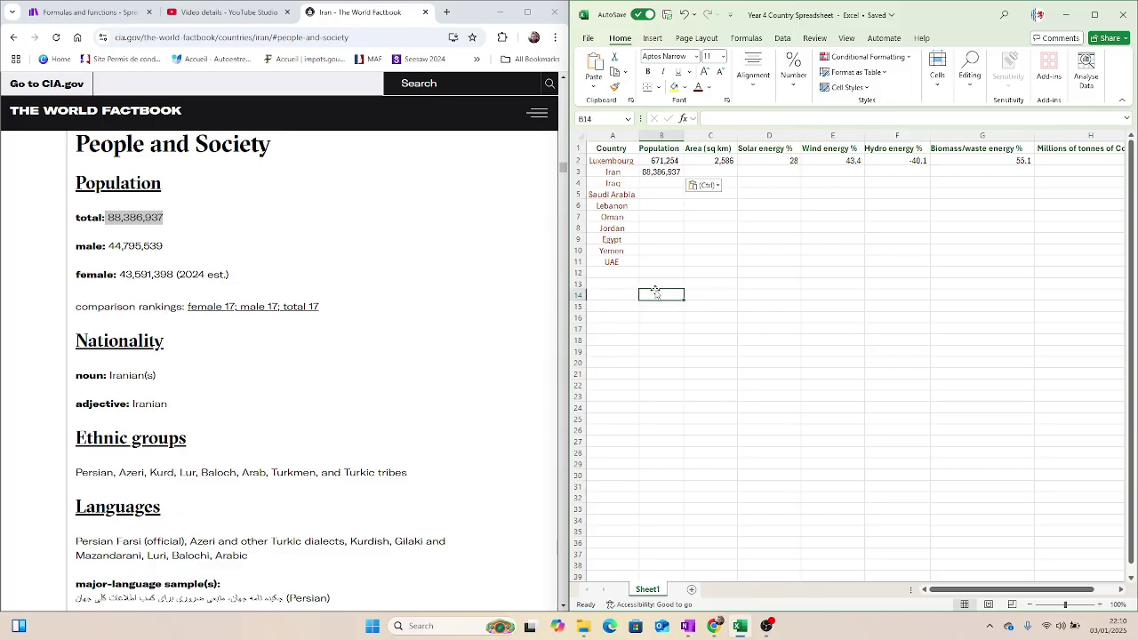